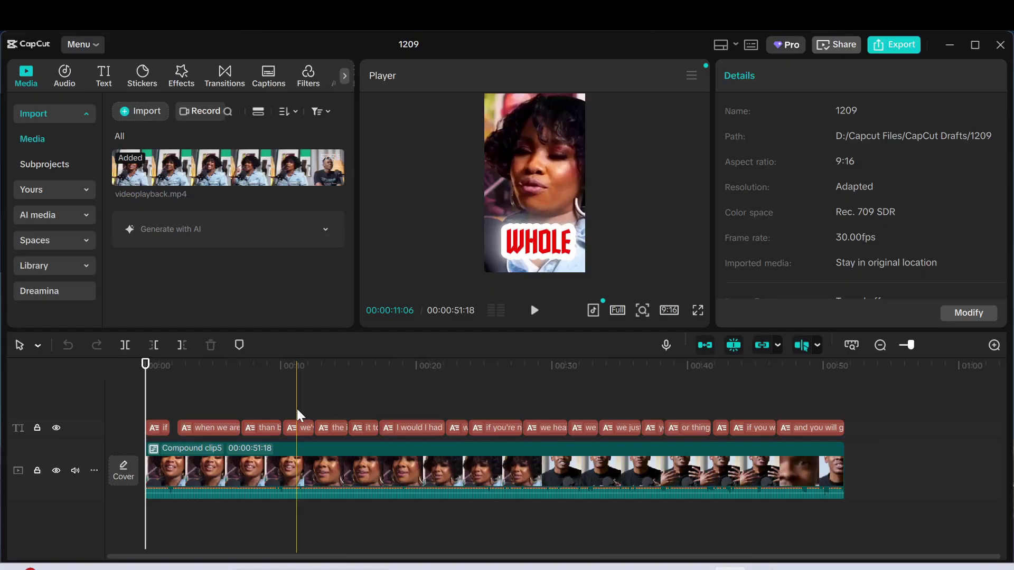
Search the video effects for Blur and place the Blur effect above the captions at 00:00:14:06.
{"action": "left_click_drag", "start_coordinate": [297, 409], "coordinate": [263, 408]}
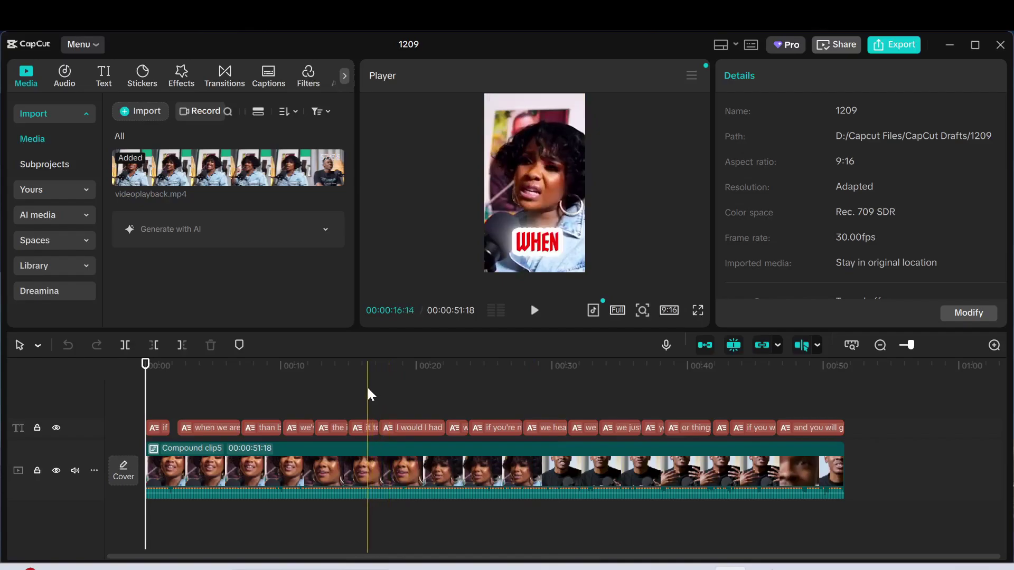
{"action": "left_click", "coordinate": [338, 391]}
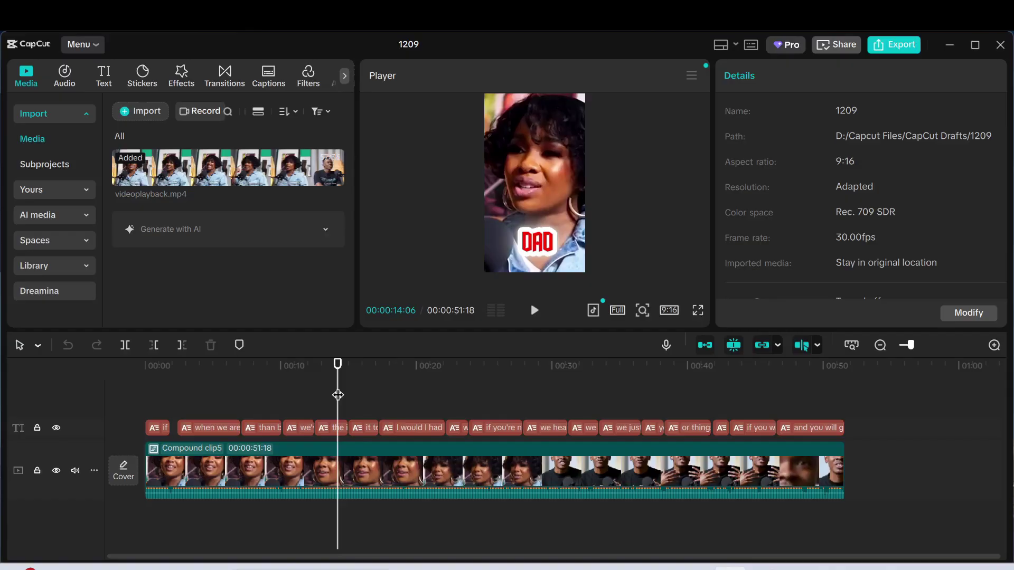
{"action": "left_click", "coordinate": [181, 78]}
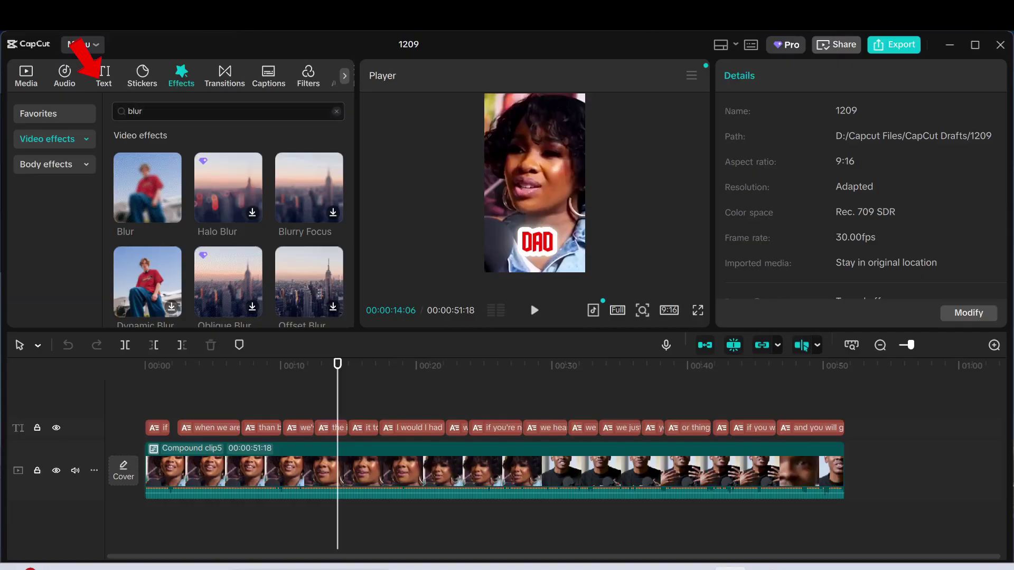
{"action": "left_click", "coordinate": [143, 111]}
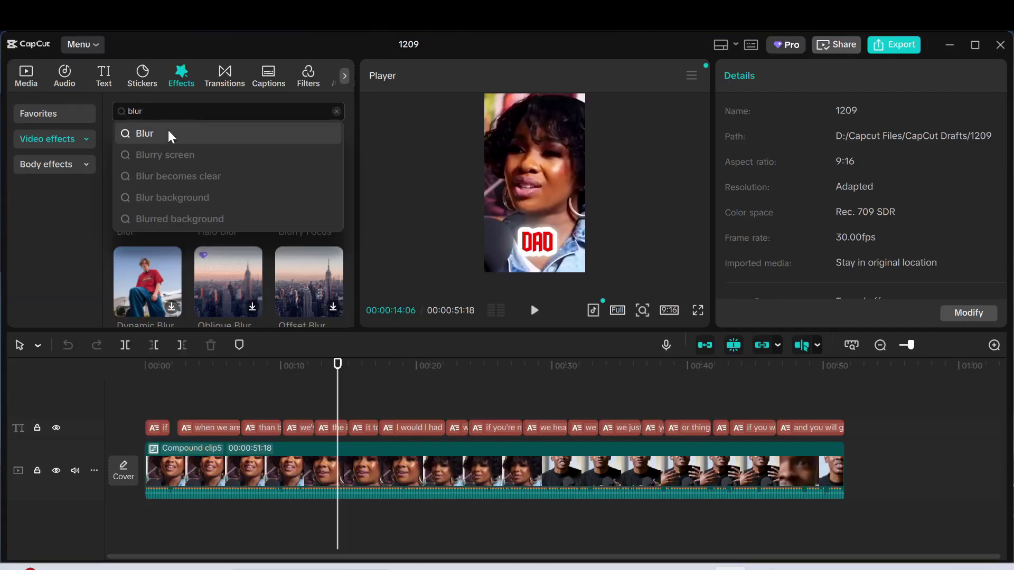
{"action": "left_click", "coordinate": [144, 134]}
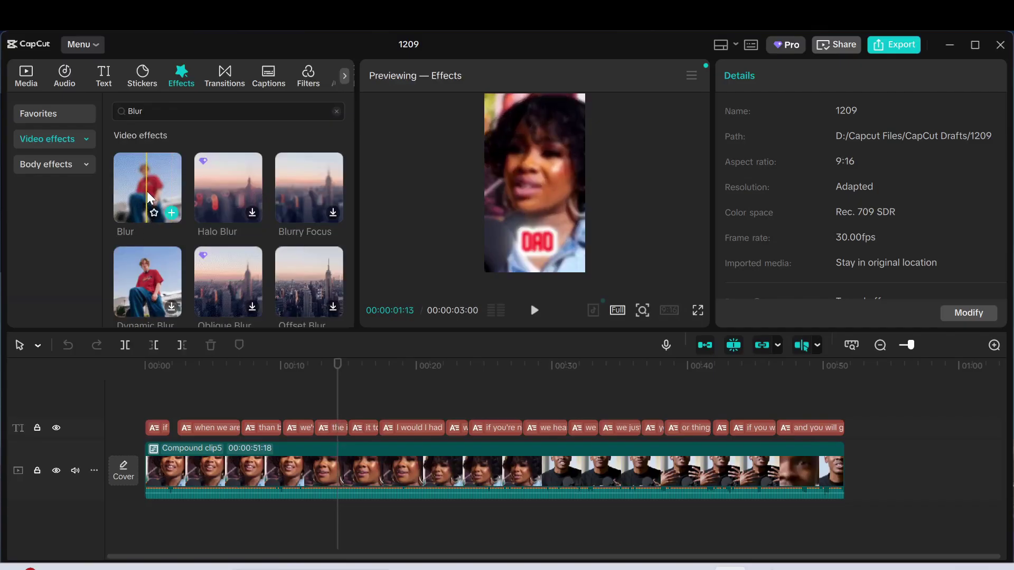
{"action": "left_click_drag", "start_coordinate": [147, 191], "coordinate": [342, 402]}
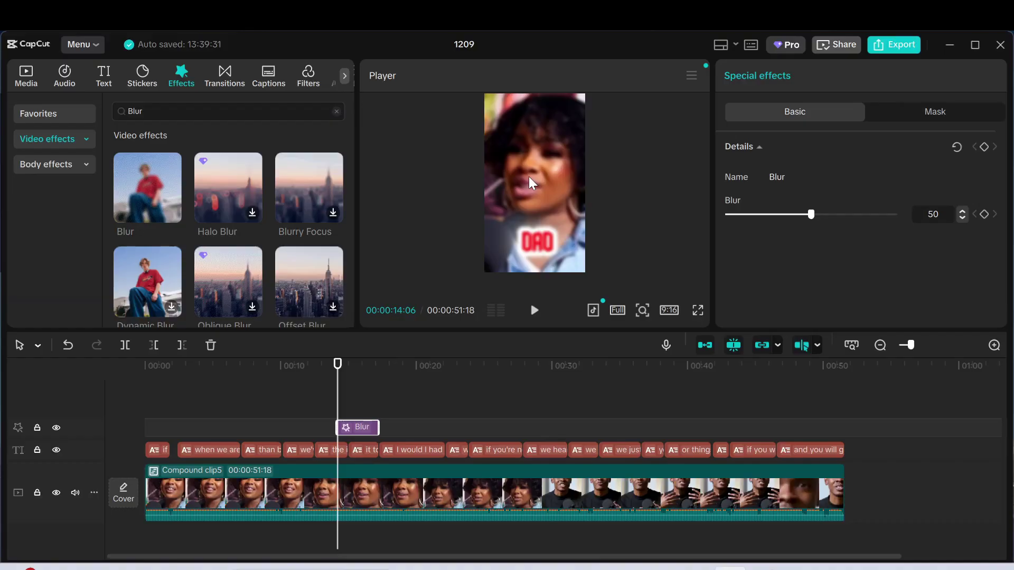
Add a Rectangle mask to the Blur effect, enlarge it and move it up over the woman's face.
{"action": "left_click", "coordinate": [934, 120]}
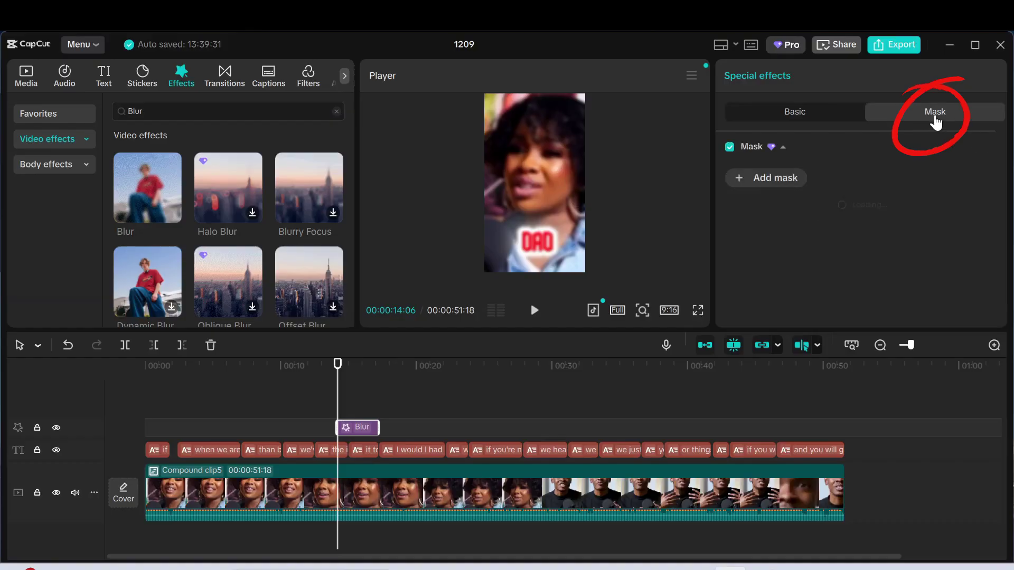
{"action": "left_click", "coordinate": [743, 180]}
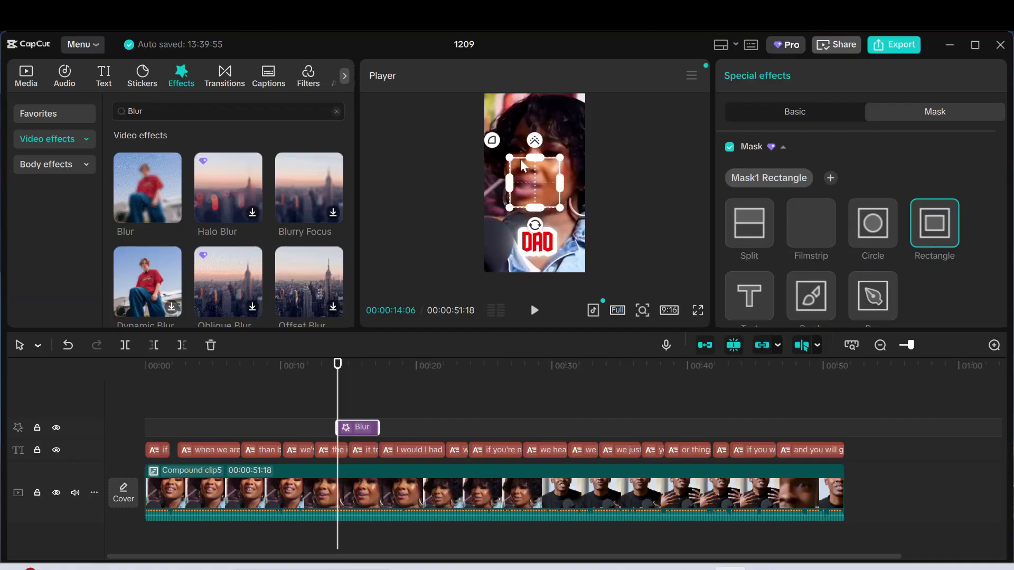
{"action": "left_click_drag", "start_coordinate": [508, 160], "coordinate": [489, 119]}
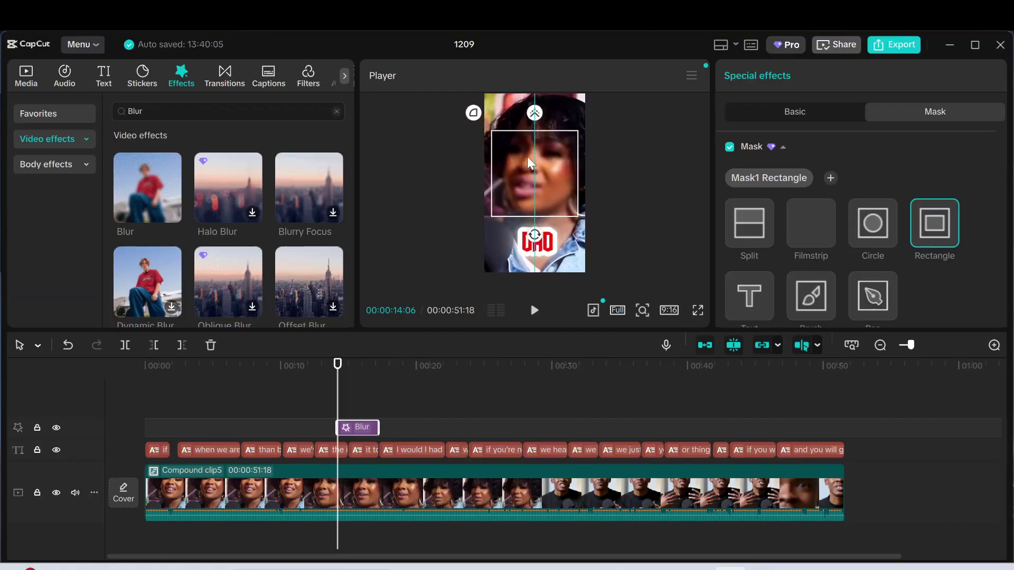
{"action": "left_click_drag", "start_coordinate": [527, 156], "coordinate": [530, 148]}
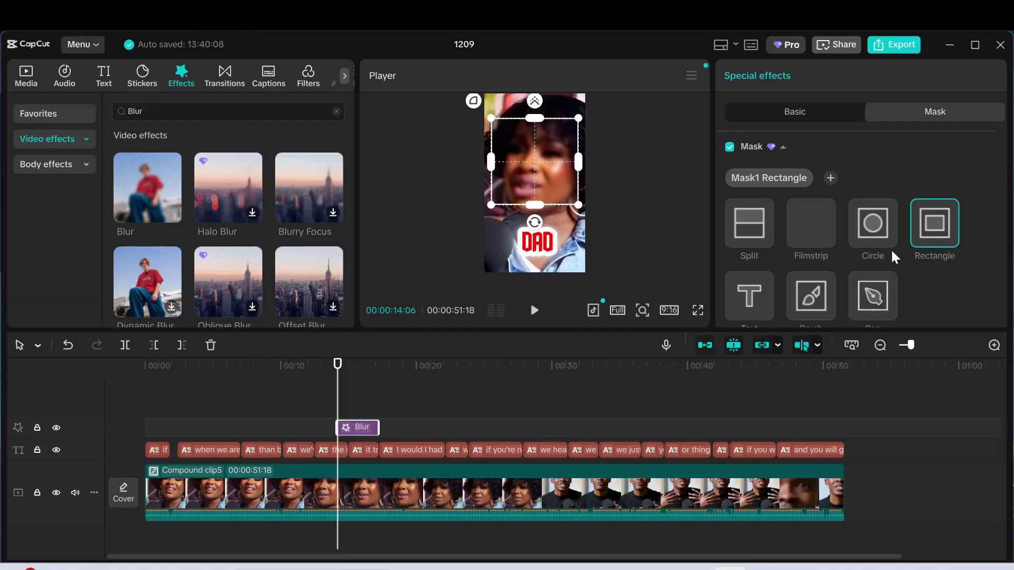
Change the blur mask to Circle, enlarge it and move it up over the woman's face.
{"action": "left_click", "coordinate": [868, 233]}
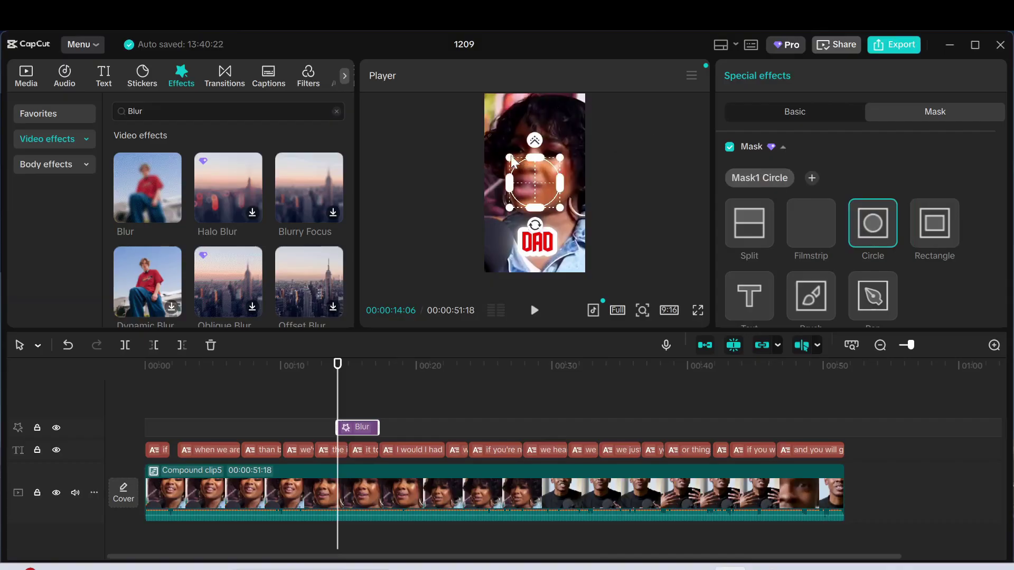
{"action": "left_click_drag", "start_coordinate": [510, 159], "coordinate": [496, 113]}
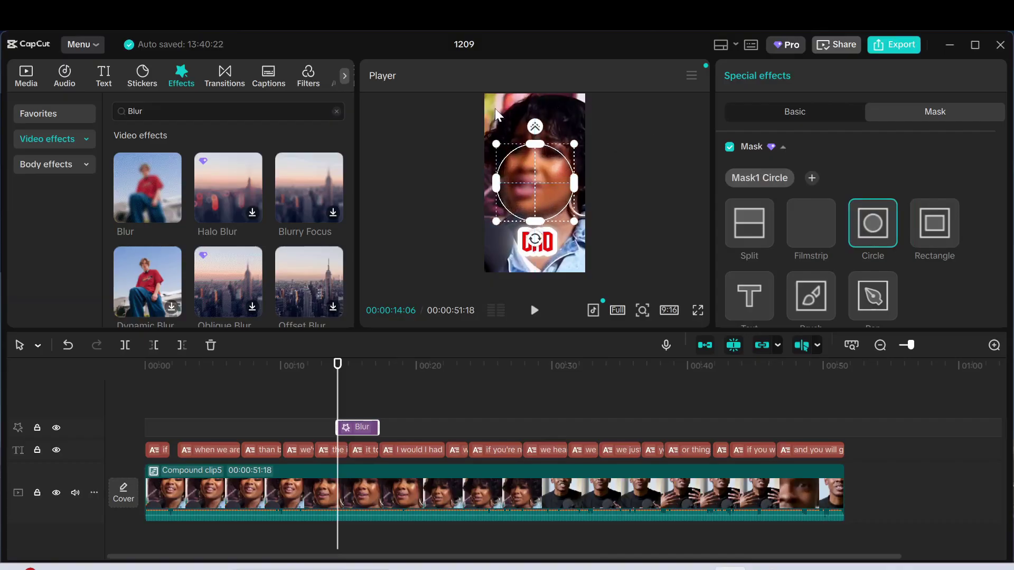
{"action": "left_click_drag", "start_coordinate": [531, 162], "coordinate": [531, 142]}
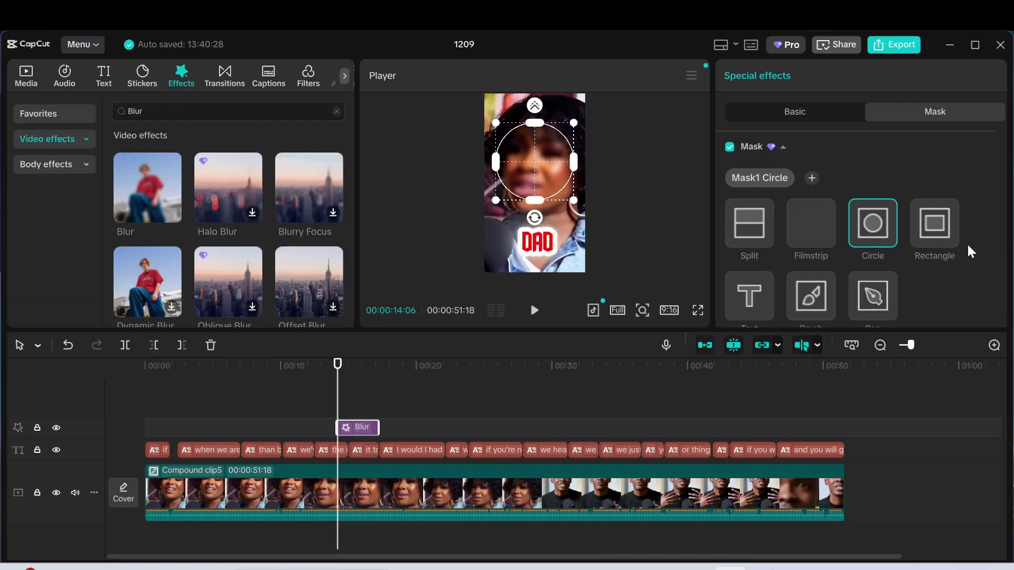
Try the Rectangle and Circle blur masks again, enlarging and positioning each one over the woman's face.
{"action": "left_click", "coordinate": [936, 232]}
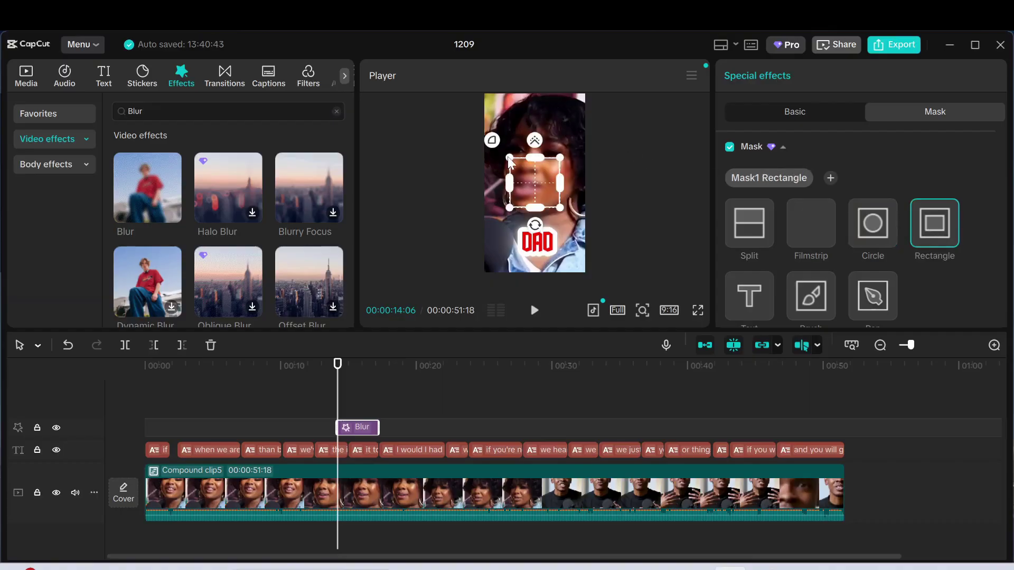
{"action": "left_click_drag", "start_coordinate": [508, 157], "coordinate": [498, 147]}
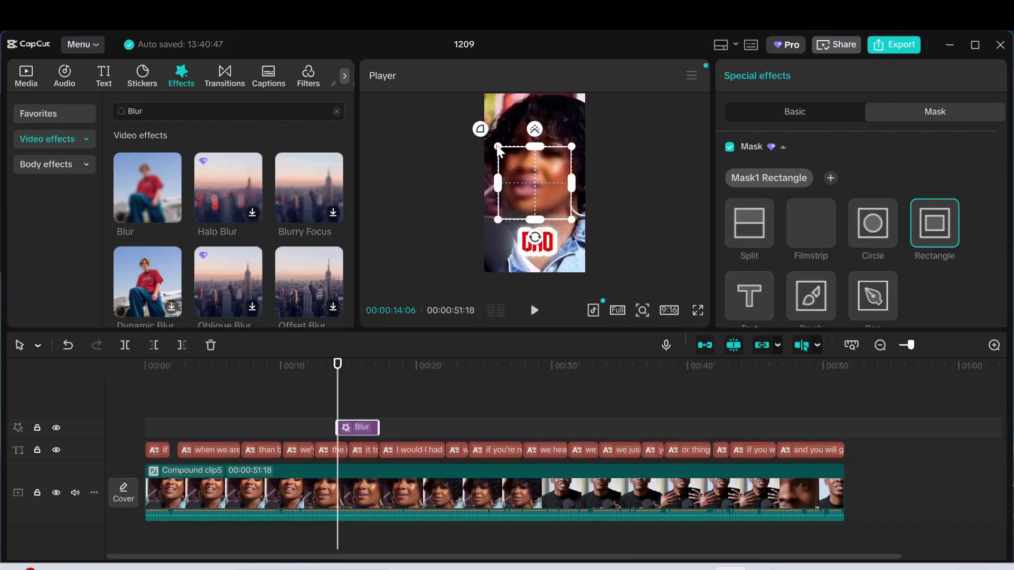
{"action": "mouse_move", "coordinate": [521, 191]}
{"action": "left_mouse_down"}
{"action": "mouse_move", "coordinate": [527, 173]}
{"action": "mouse_move", "coordinate": [527, 204]}
{"action": "mouse_move", "coordinate": [528, 183]}
{"action": "left_mouse_up"}
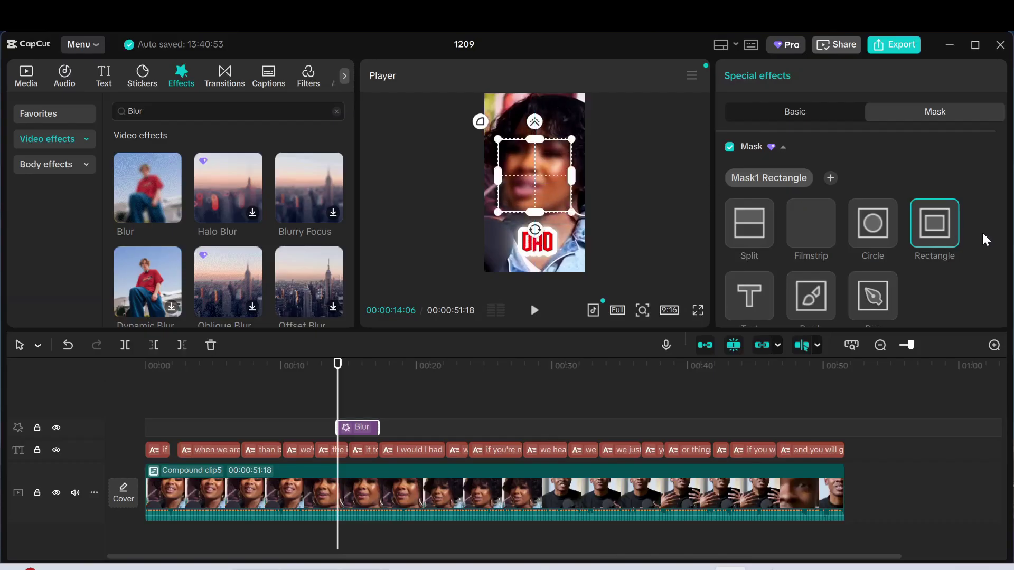
{"action": "left_click", "coordinate": [881, 232]}
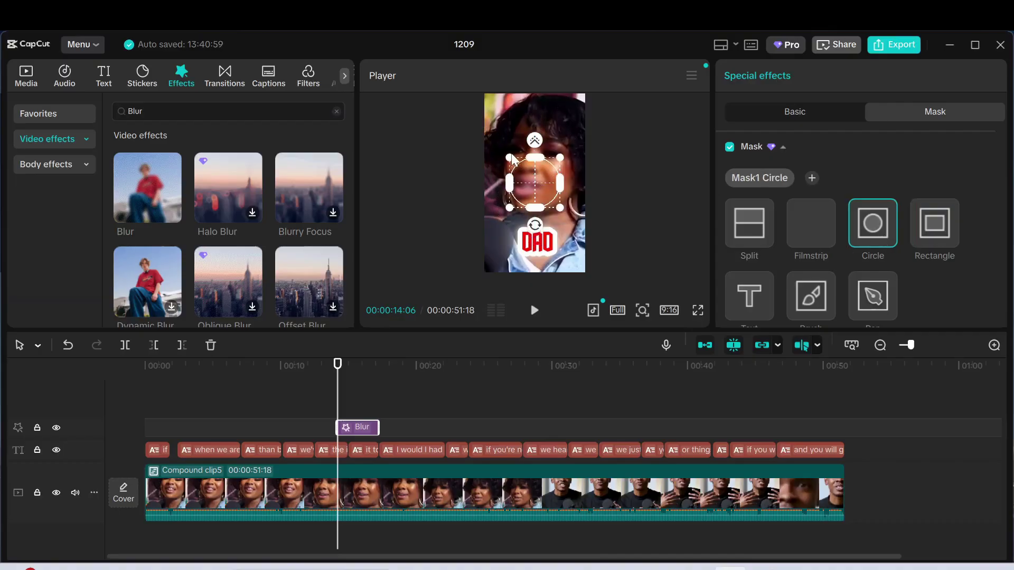
{"action": "mouse_move", "coordinate": [511, 154]}
{"action": "left_mouse_down"}
{"action": "mouse_move", "coordinate": [499, 128]}
{"action": "mouse_move", "coordinate": [518, 163]}
{"action": "mouse_move", "coordinate": [521, 146]}
{"action": "left_mouse_up"}
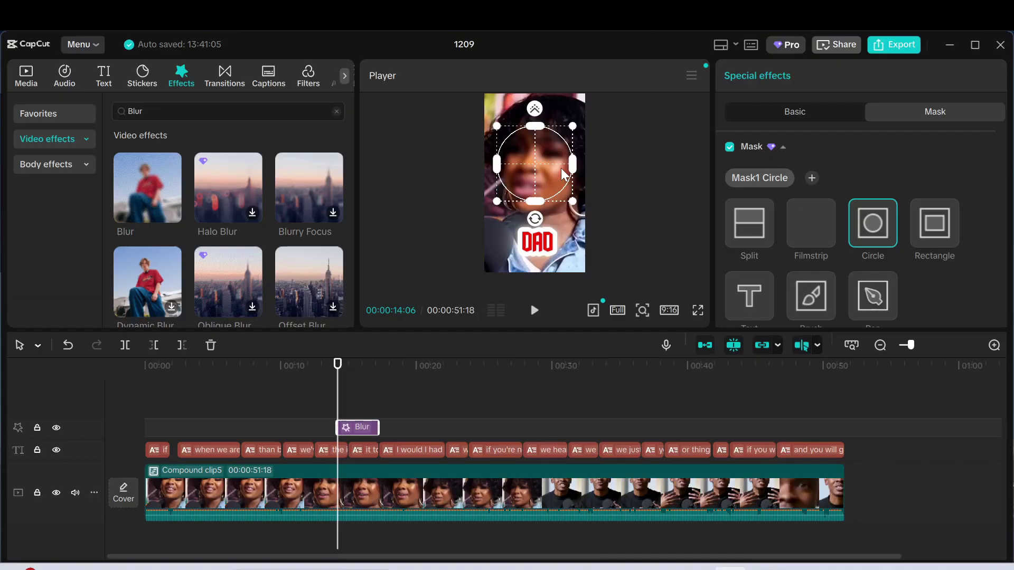
Switch the blur mask back to Rectangle, enlarge it and position it over the woman's face.
{"action": "left_click", "coordinate": [941, 227]}
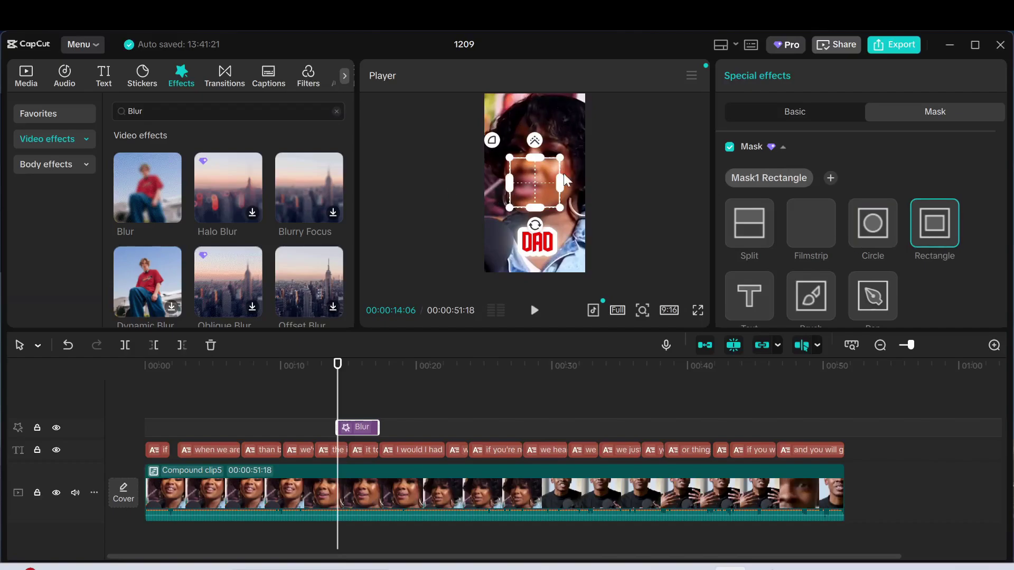
{"action": "mouse_move", "coordinate": [510, 160]}
{"action": "left_mouse_down"}
{"action": "mouse_move", "coordinate": [492, 142]}
{"action": "mouse_move", "coordinate": [522, 161]}
{"action": "left_mouse_up"}
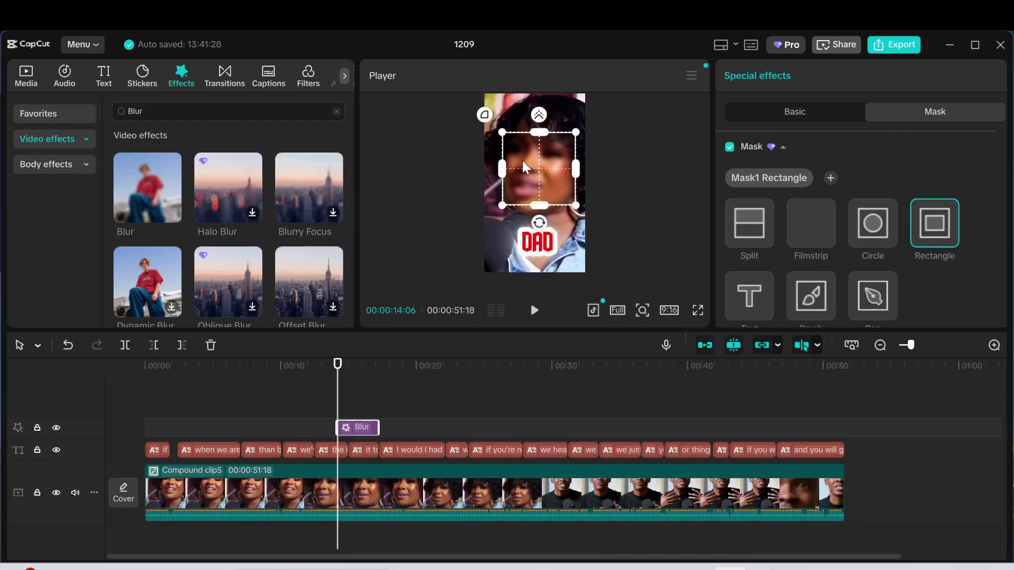
Raise the Blur effect's strength to 100, check the masked face in the preview, and reduce the strength to 90.
{"action": "left_click", "coordinate": [803, 125]}
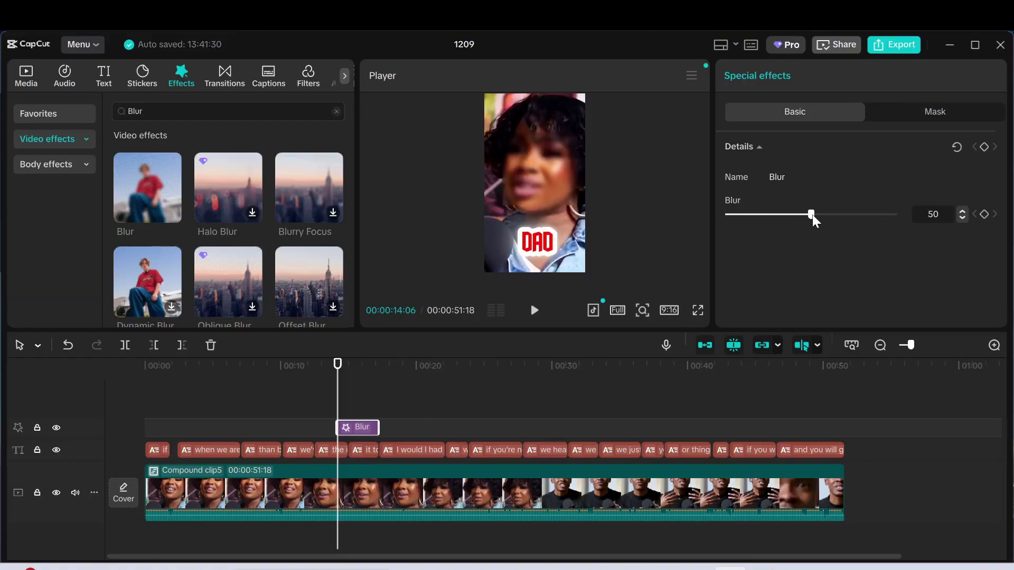
{"action": "left_click_drag", "start_coordinate": [812, 214], "coordinate": [907, 224]}
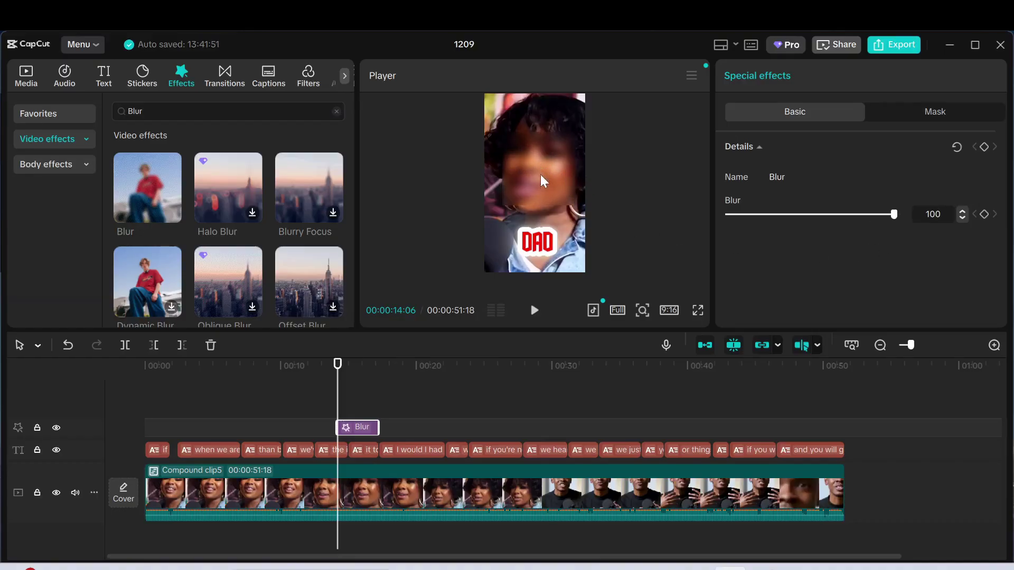
{"action": "left_click", "coordinate": [541, 194]}
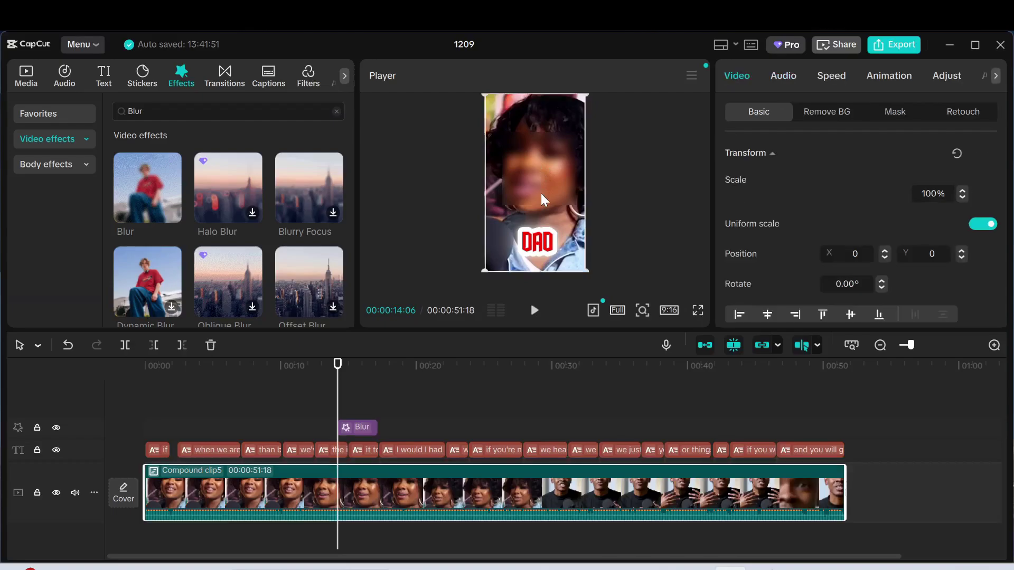
{"action": "left_click", "coordinate": [613, 192]}
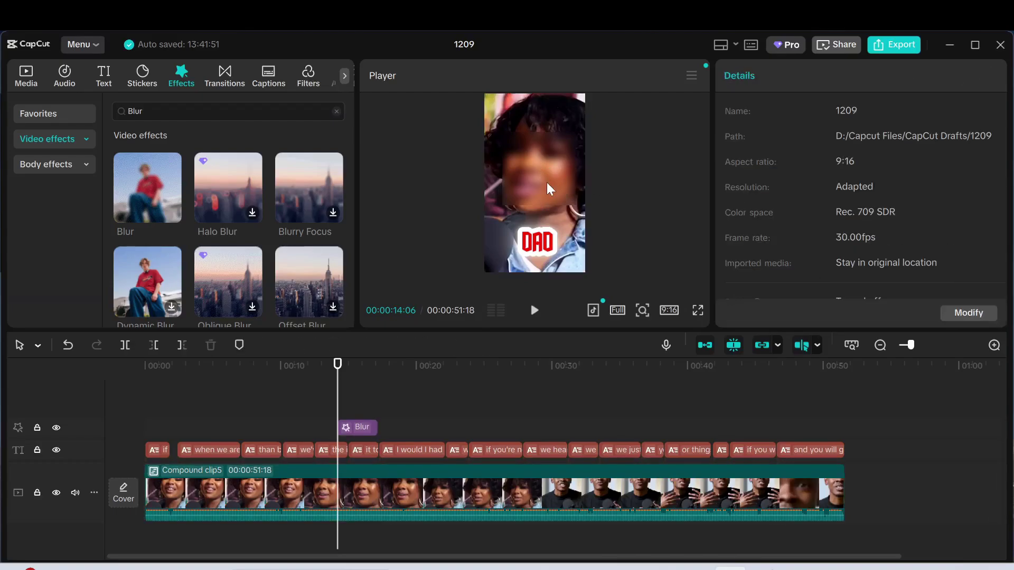
{"action": "left_click", "coordinate": [540, 177]}
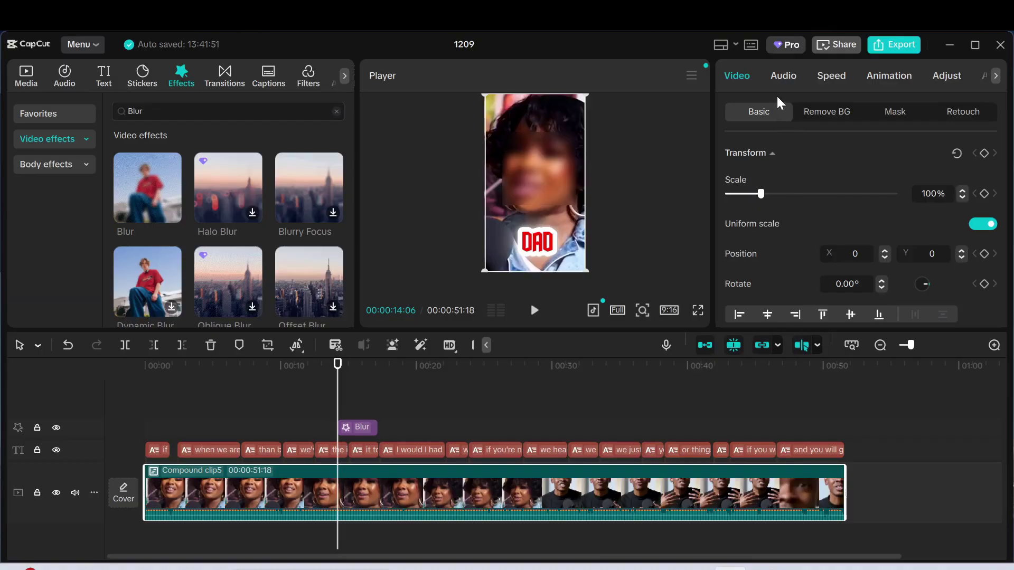
{"action": "left_click", "coordinate": [357, 427]}
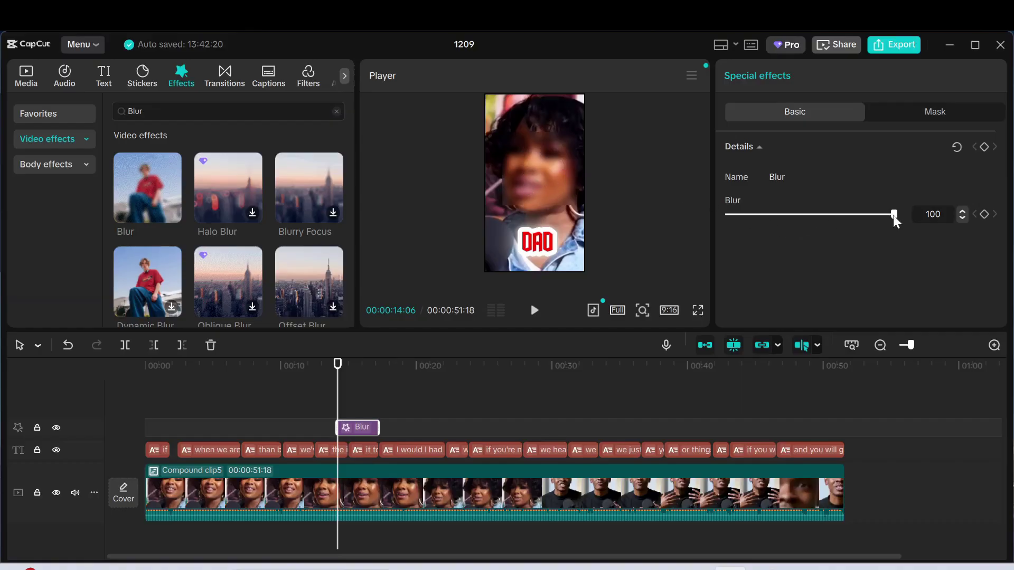
{"action": "mouse_move", "coordinate": [894, 216]}
{"action": "left_mouse_down"}
{"action": "mouse_move", "coordinate": [806, 222]}
{"action": "mouse_move", "coordinate": [879, 227]}
{"action": "left_mouse_up"}
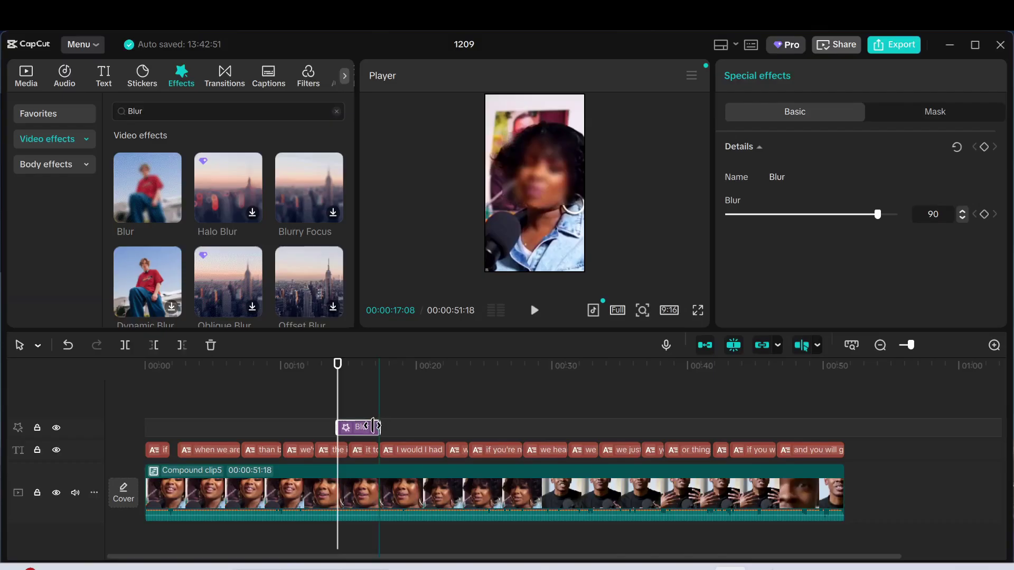
Shorten the Blur clip to about half its length and play the section around it.
{"action": "left_click_drag", "start_coordinate": [373, 426], "coordinate": [357, 429]}
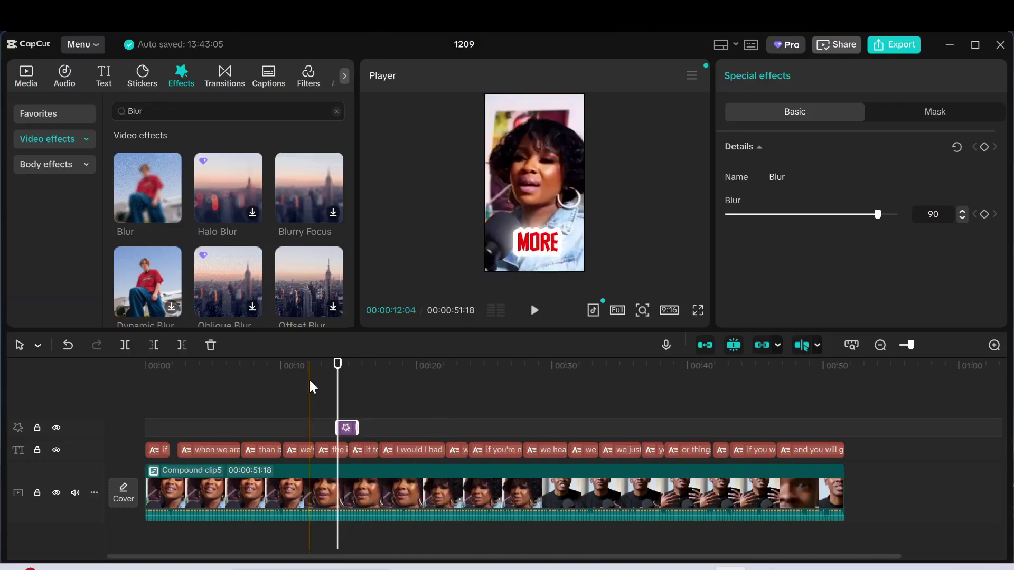
{"action": "key", "text": "space"}
{"action": "left_click", "coordinate": [331, 385]}
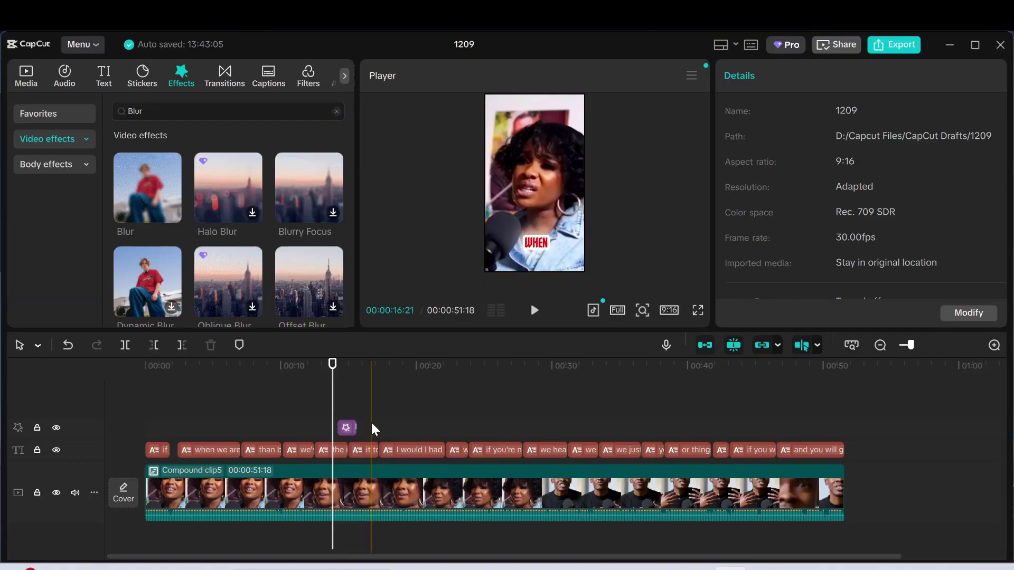
{"action": "left_click", "coordinate": [301, 399]}
{"action": "key", "text": "space"}
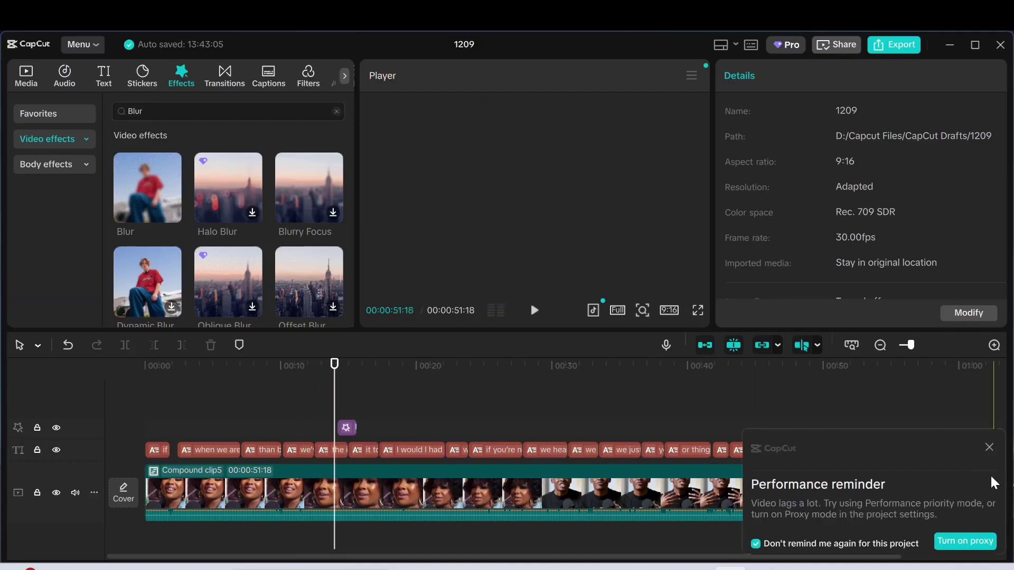
Dismiss the performance reminder and replay the section around the Blur clip to check the face blur.
{"action": "left_click", "coordinate": [989, 447]}
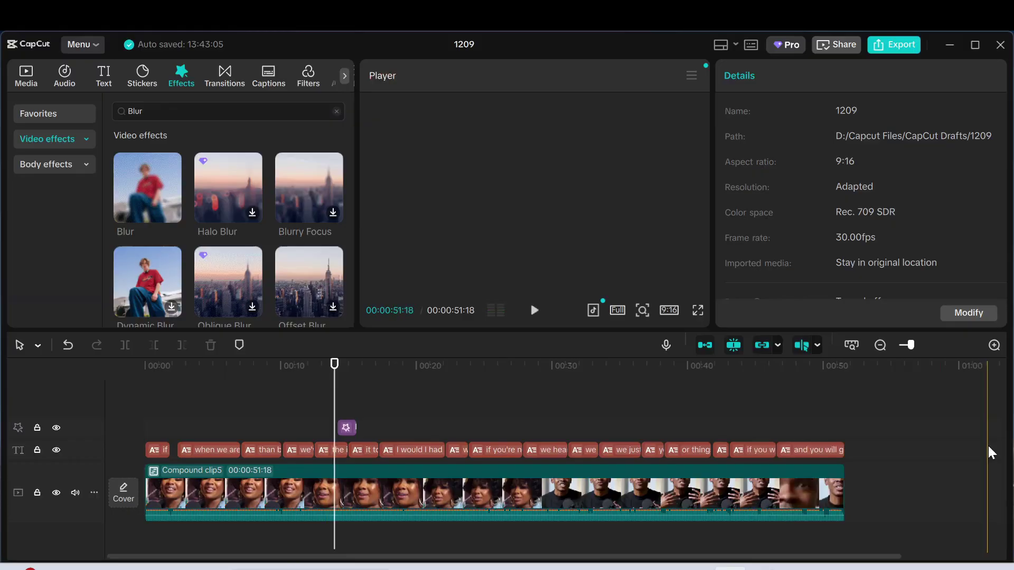
{"action": "left_click", "coordinate": [300, 408]}
{"action": "key", "text": "space"}
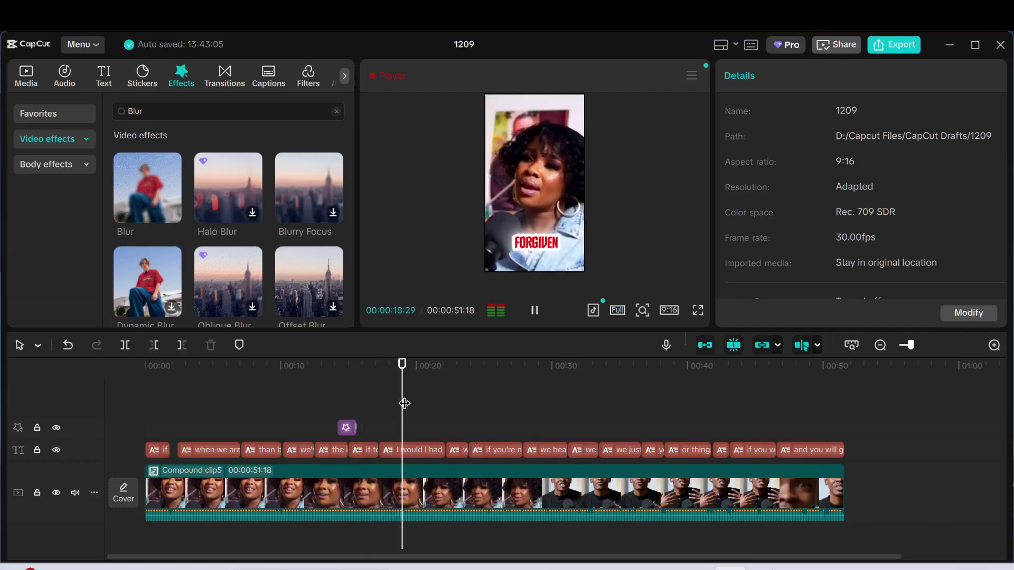
{"action": "left_click", "coordinate": [349, 409]}
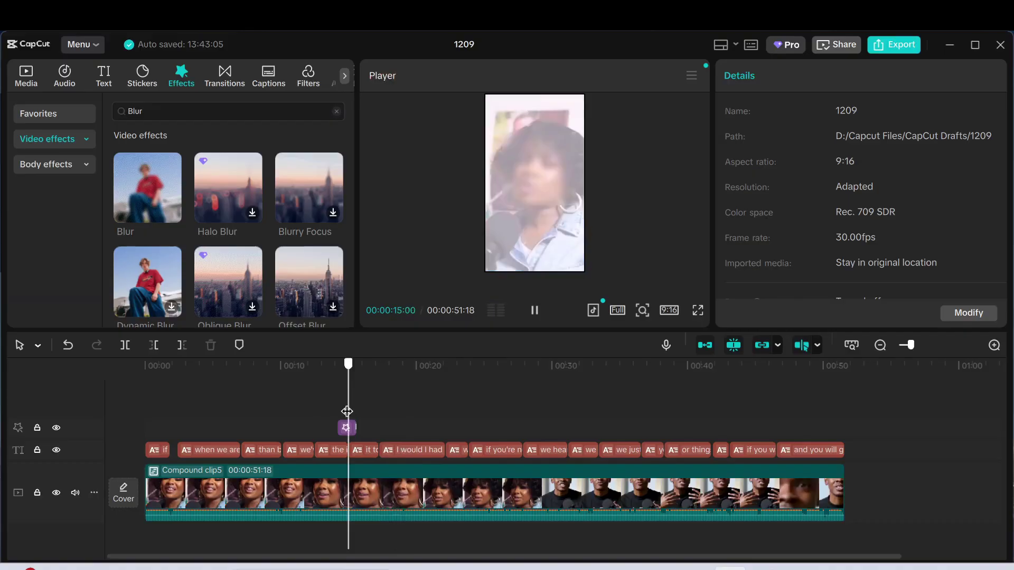
{"action": "key", "text": "space"}
Return the playhead to the start of the Blur clip and extend the clip's end to about 00:00:16:04.
{"action": "left_click", "coordinate": [338, 405]}
{"action": "left_click_drag", "start_coordinate": [344, 420], "coordinate": [362, 430]}
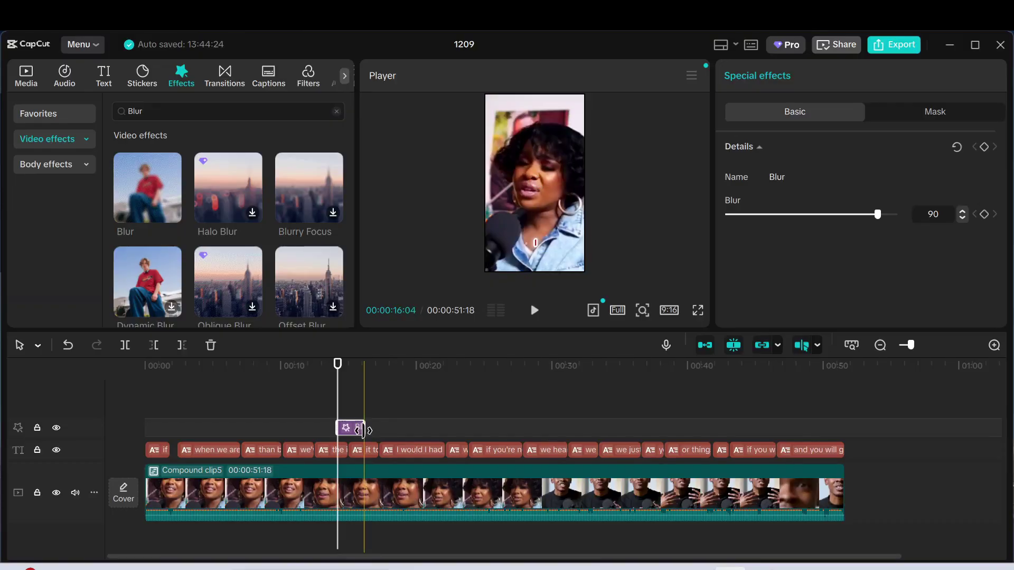
{"action": "left_click_drag", "start_coordinate": [362, 430], "coordinate": [362, 430]}
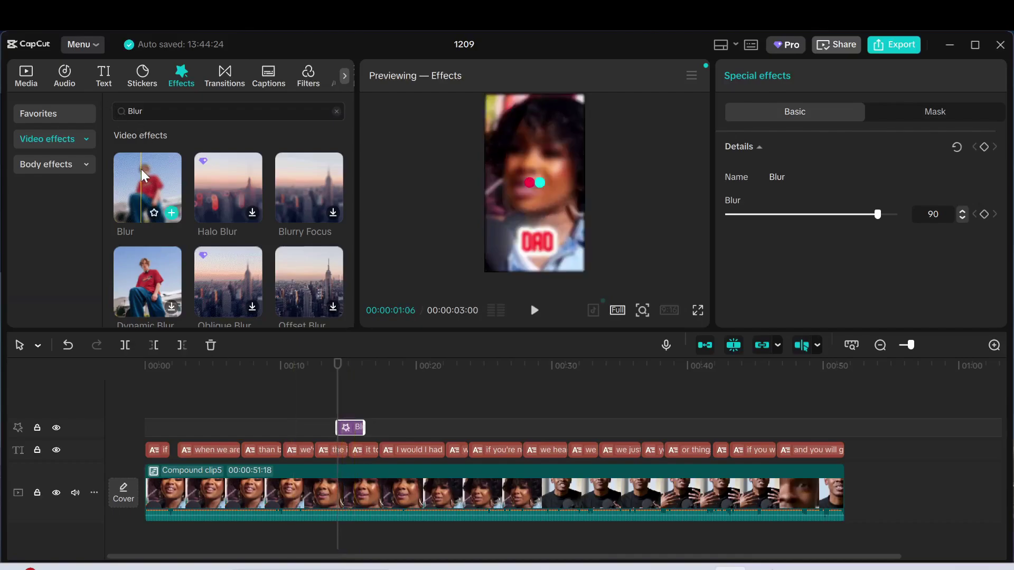
Move the playhead to 00:00:14:20, select the Blur clip, and shrink its rectangle mask to fit more tightly around the woman's face.
{"action": "left_click", "coordinate": [410, 394]}
{"action": "left_click", "coordinate": [344, 402]}
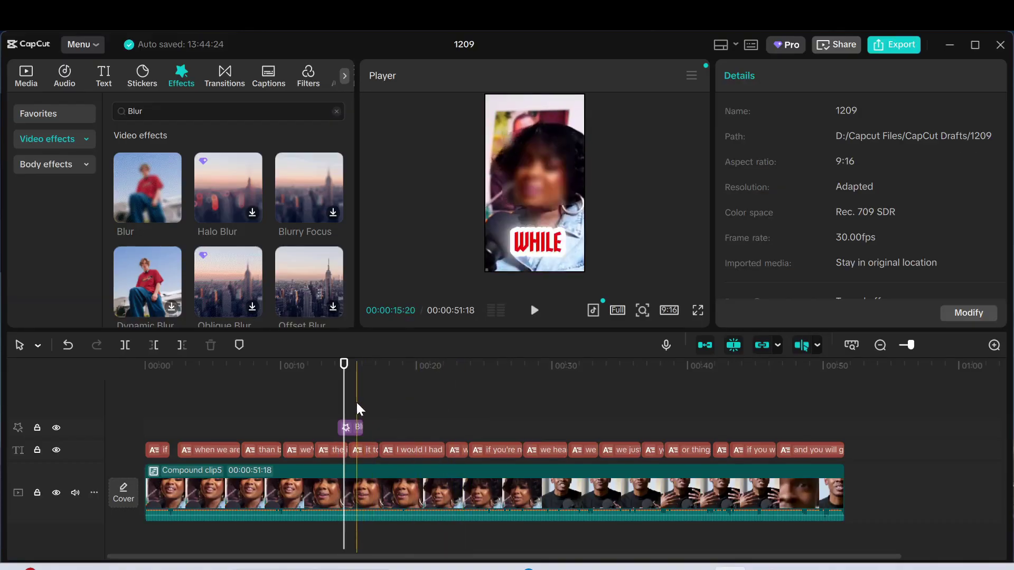
{"action": "left_click", "coordinate": [351, 429]}
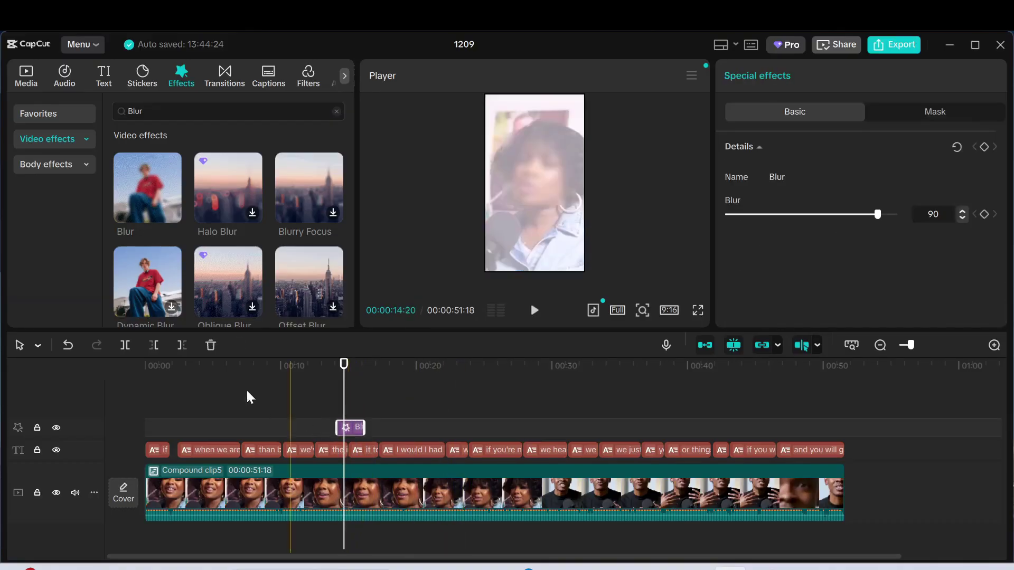
{"action": "left_click", "coordinate": [917, 114]}
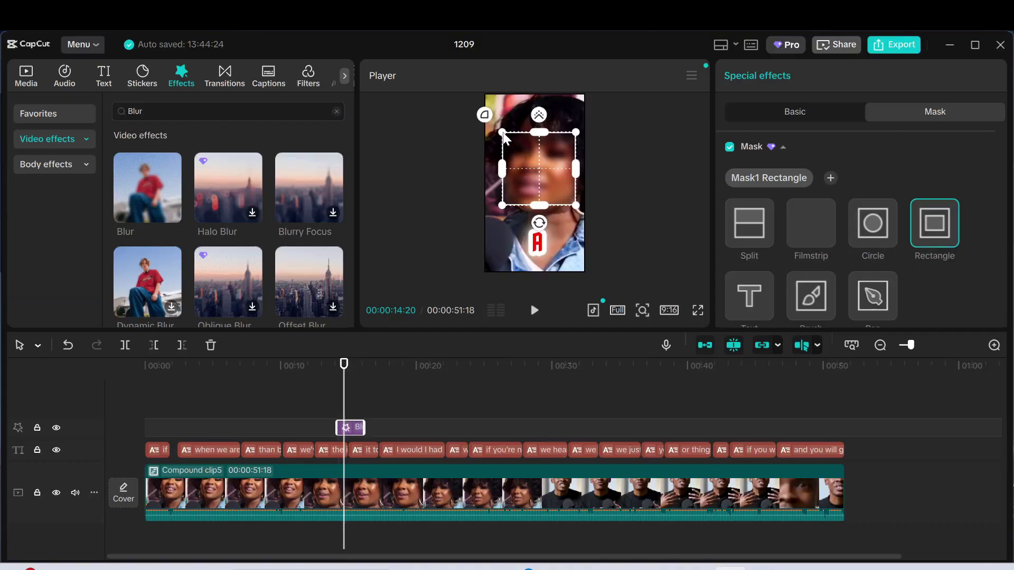
{"action": "left_click_drag", "start_coordinate": [504, 136], "coordinate": [537, 169]}
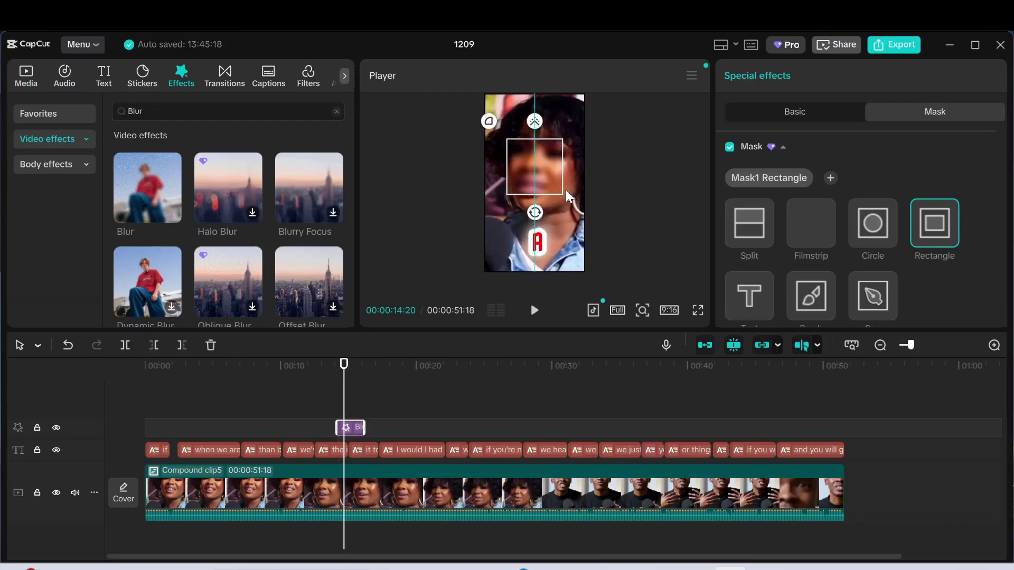
Raise the Blur effect's strength to 98, check the preview, and lower the strength to 87.
{"action": "left_click", "coordinate": [804, 117]}
{"action": "mouse_move", "coordinate": [878, 216]}
{"action": "left_mouse_down"}
{"action": "mouse_move", "coordinate": [892, 219]}
{"action": "mouse_move", "coordinate": [851, 220]}
{"action": "mouse_move", "coordinate": [888, 217]}
{"action": "left_mouse_up"}
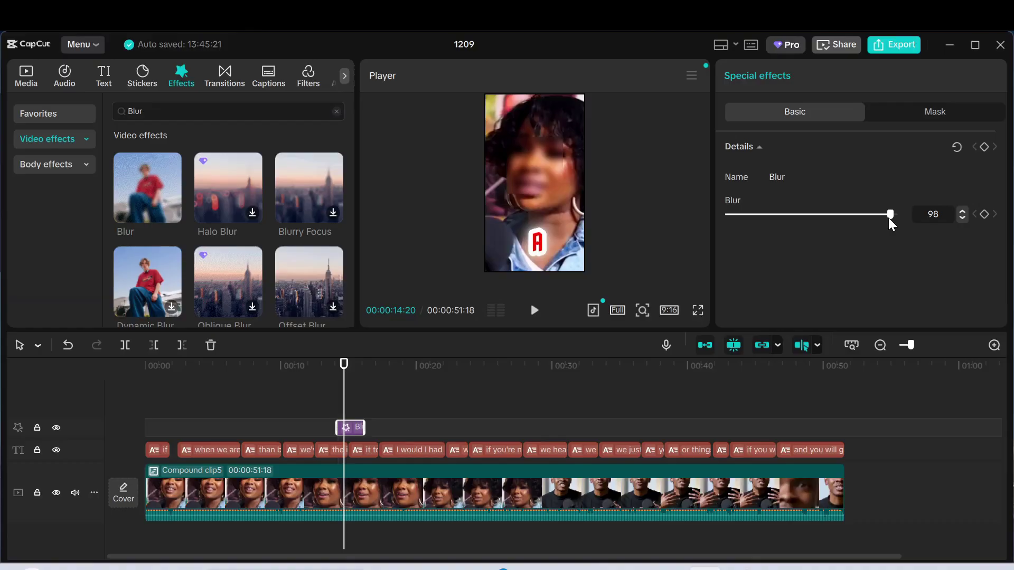
{"action": "mouse_move", "coordinate": [884, 217]}
{"action": "left_mouse_down"}
{"action": "mouse_move", "coordinate": [793, 224]}
{"action": "mouse_move", "coordinate": [870, 220]}
{"action": "left_mouse_up"}
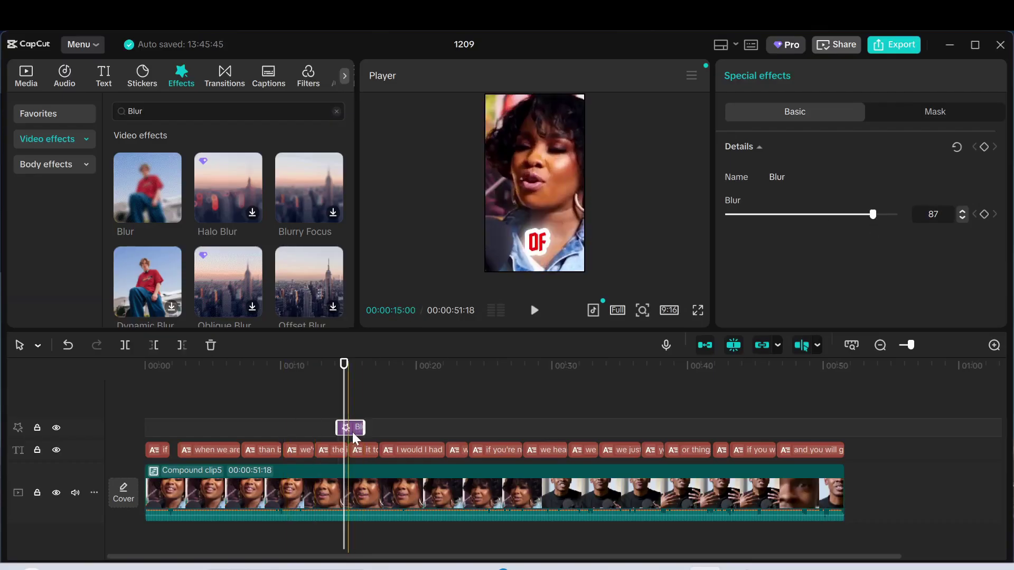
Nudge the rectangle mask slightly lower on the woman's face and increase the Blur effect's strength slightly.
{"action": "left_click", "coordinate": [924, 111]}
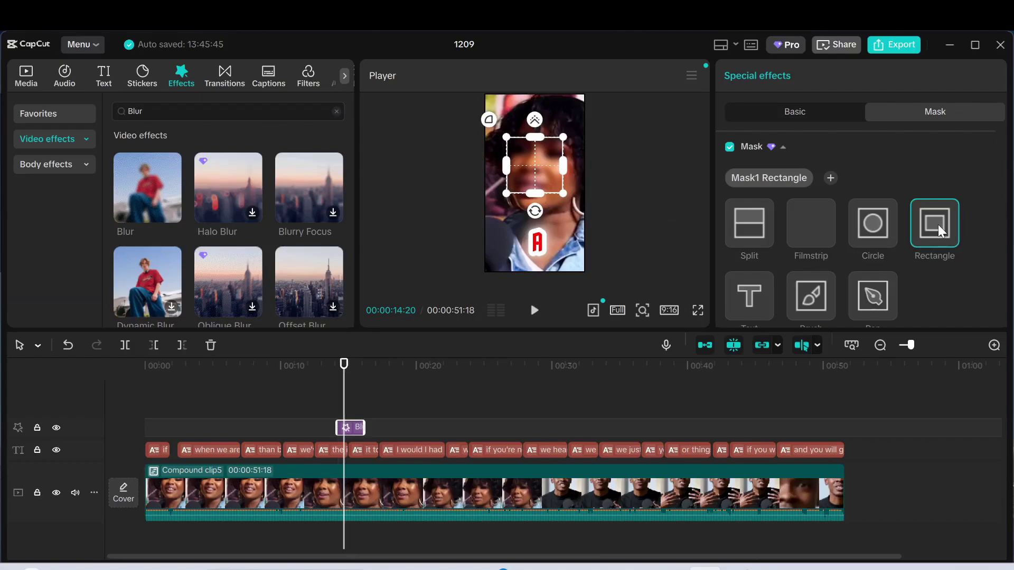
{"action": "mouse_move", "coordinate": [524, 168]}
{"action": "left_mouse_down"}
{"action": "mouse_move", "coordinate": [524, 204]}
{"action": "mouse_move", "coordinate": [526, 171]}
{"action": "left_mouse_up"}
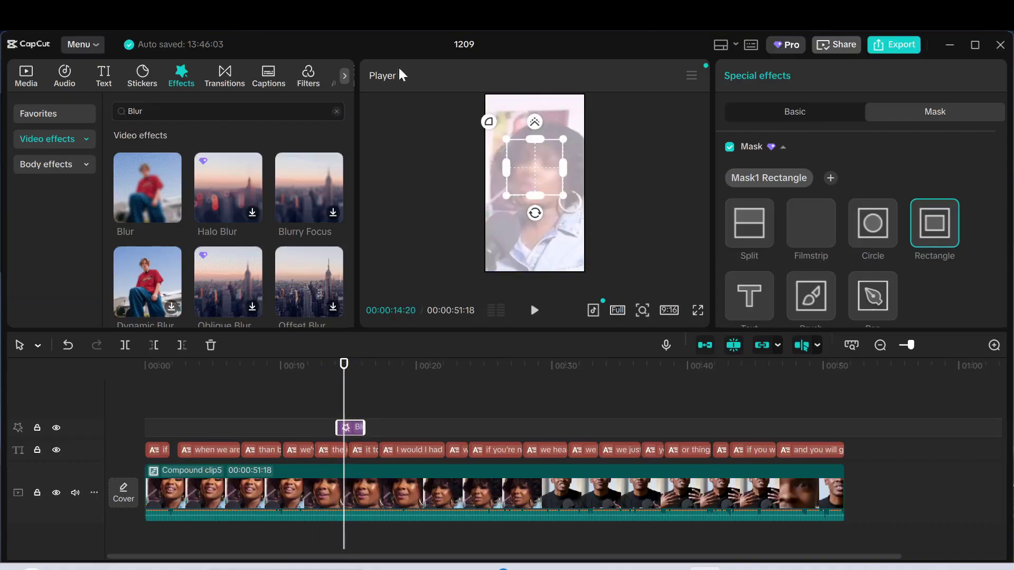
{"action": "left_click", "coordinate": [795, 113]}
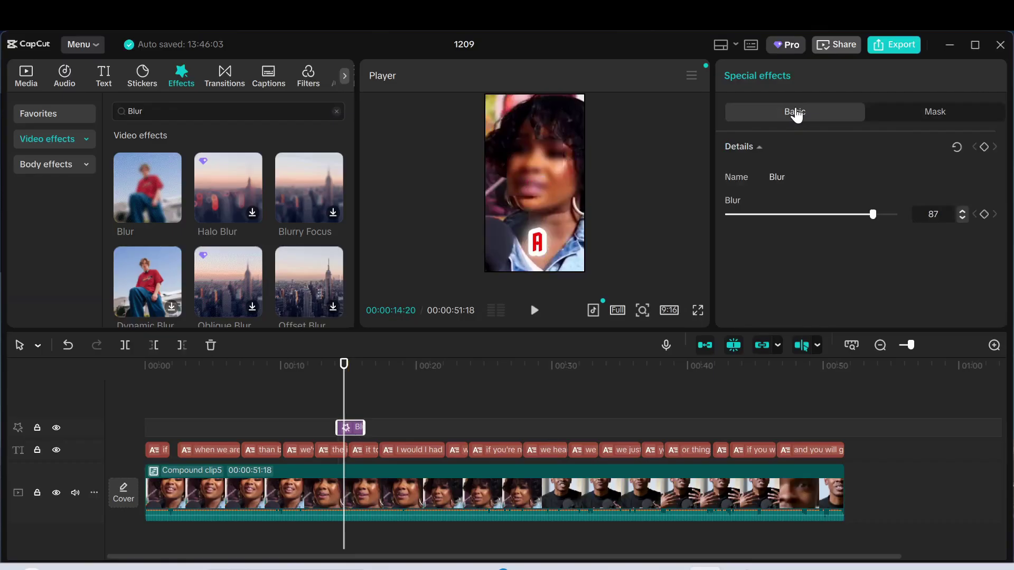
{"action": "mouse_move", "coordinate": [870, 216]}
{"action": "left_mouse_down"}
{"action": "mouse_move", "coordinate": [836, 216]}
{"action": "mouse_move", "coordinate": [883, 216]}
{"action": "left_mouse_up"}
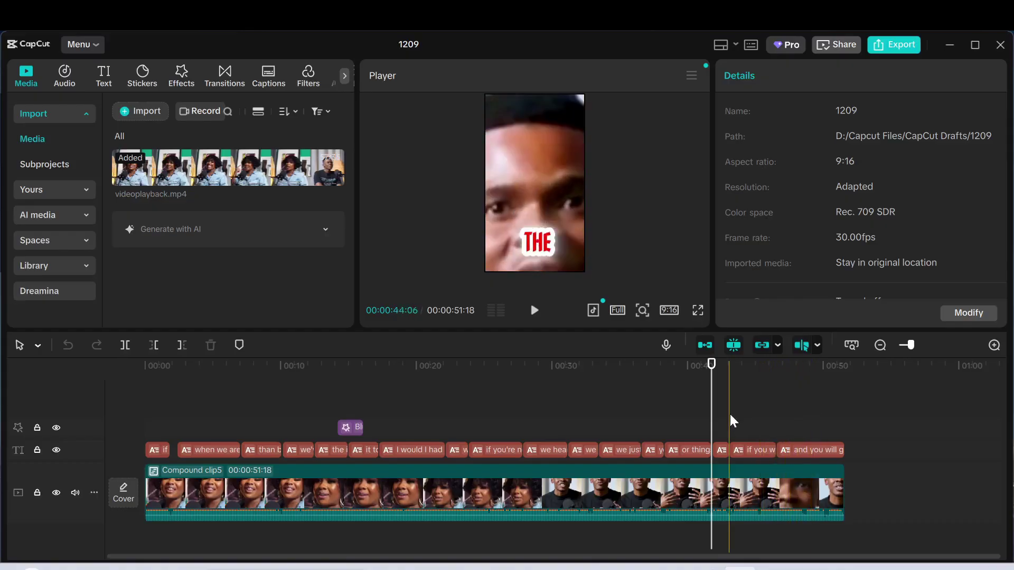
Play the closing section of the video and scrub back through it between about 00:00:45 and 00:00:48 to find the bonus mention.
{"action": "left_click", "coordinate": [534, 310]}
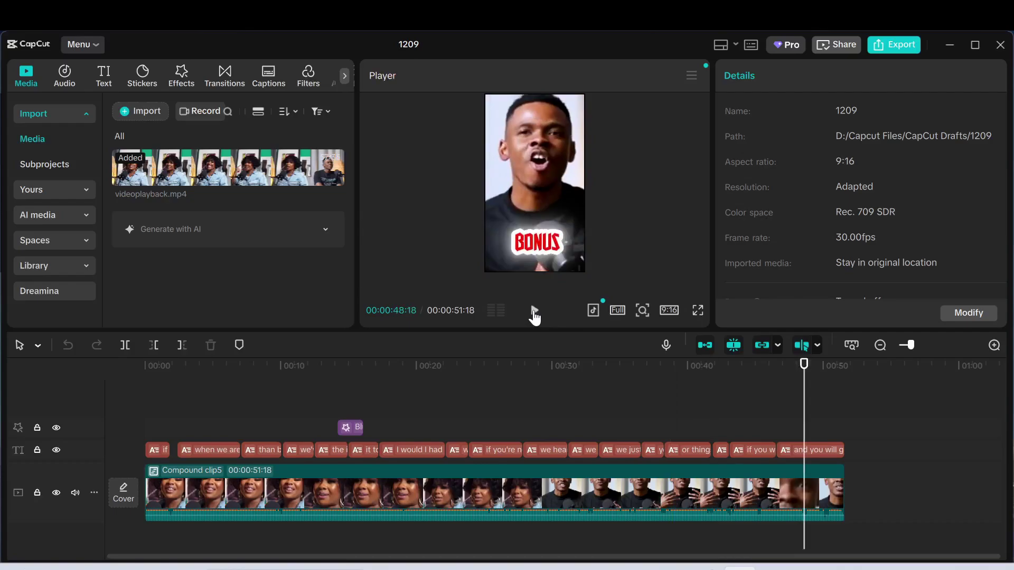
{"action": "left_click_drag", "start_coordinate": [803, 391], "coordinate": [777, 401]}
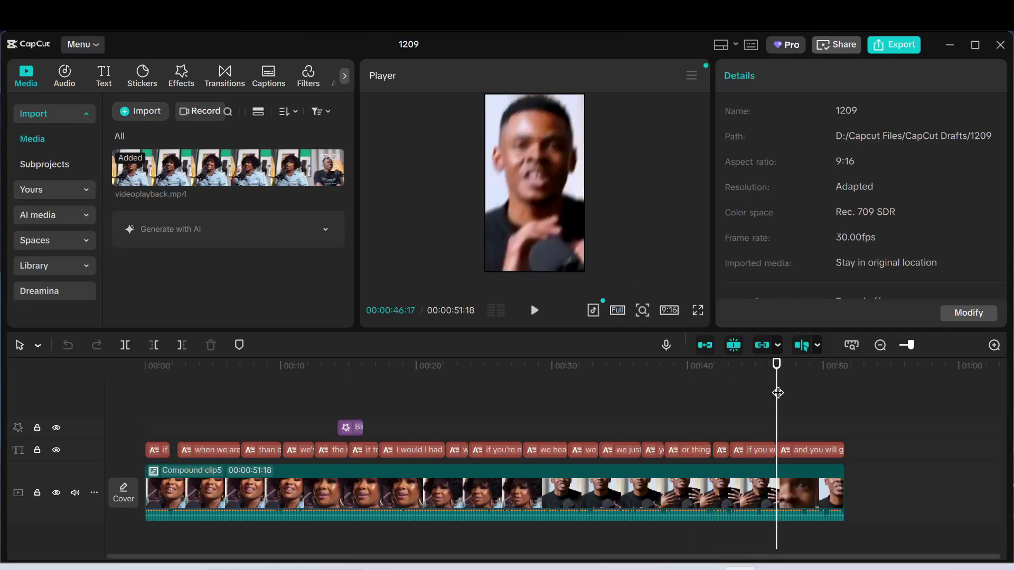
{"action": "mouse_move", "coordinate": [775, 394]}
{"action": "left_mouse_down"}
{"action": "mouse_move", "coordinate": [765, 397]}
{"action": "mouse_move", "coordinate": [776, 400]}
{"action": "left_mouse_up"}
{"action": "left_click_drag", "start_coordinate": [775, 400], "coordinate": [764, 400]}
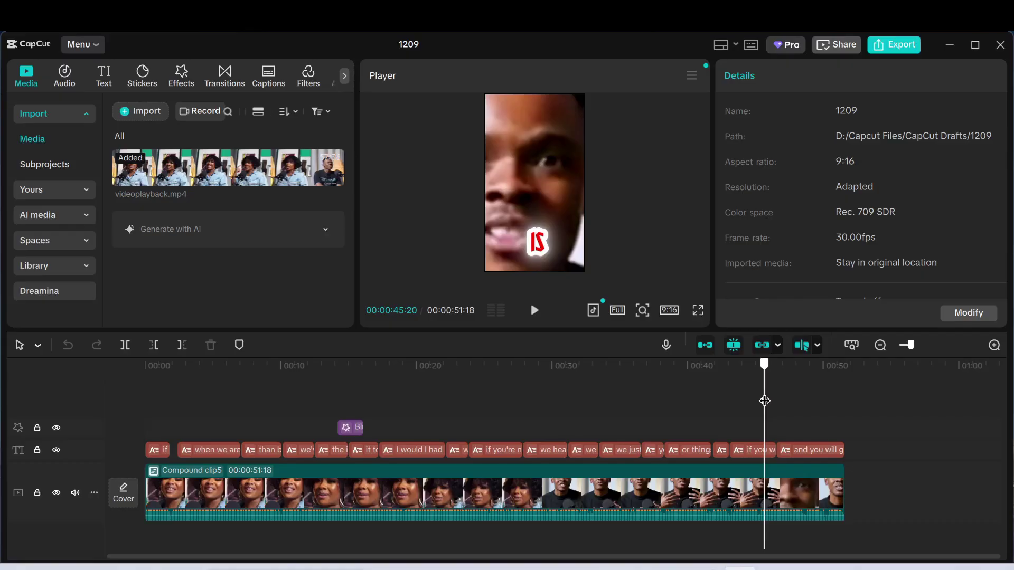
{"action": "left_click_drag", "start_coordinate": [764, 401], "coordinate": [774, 403]}
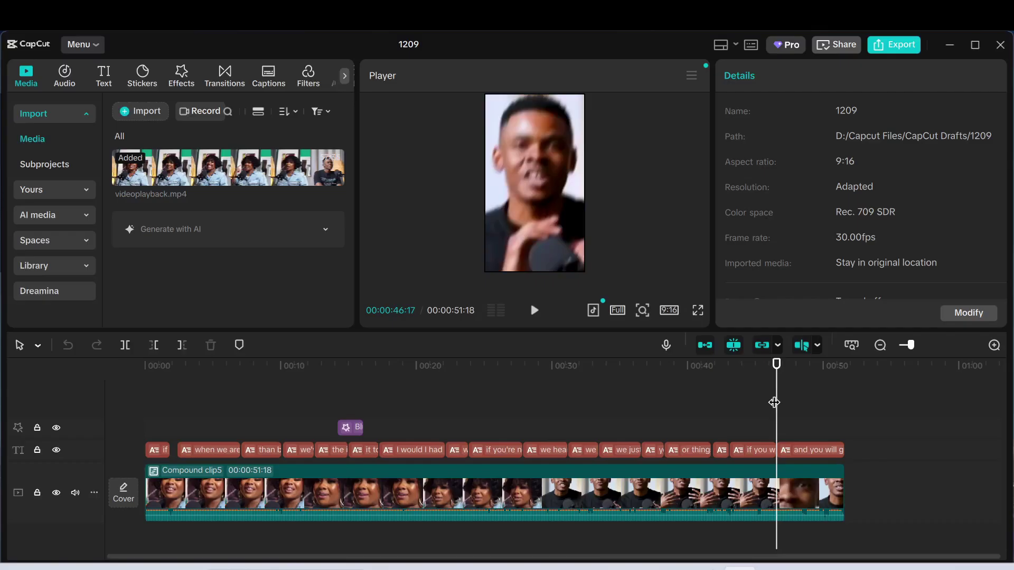
Add a default text clip at 00:00:48:15 on a track above the existing clips and change its wording to "100% Bonus".
{"action": "left_click_drag", "start_coordinate": [774, 403], "coordinate": [828, 401]}
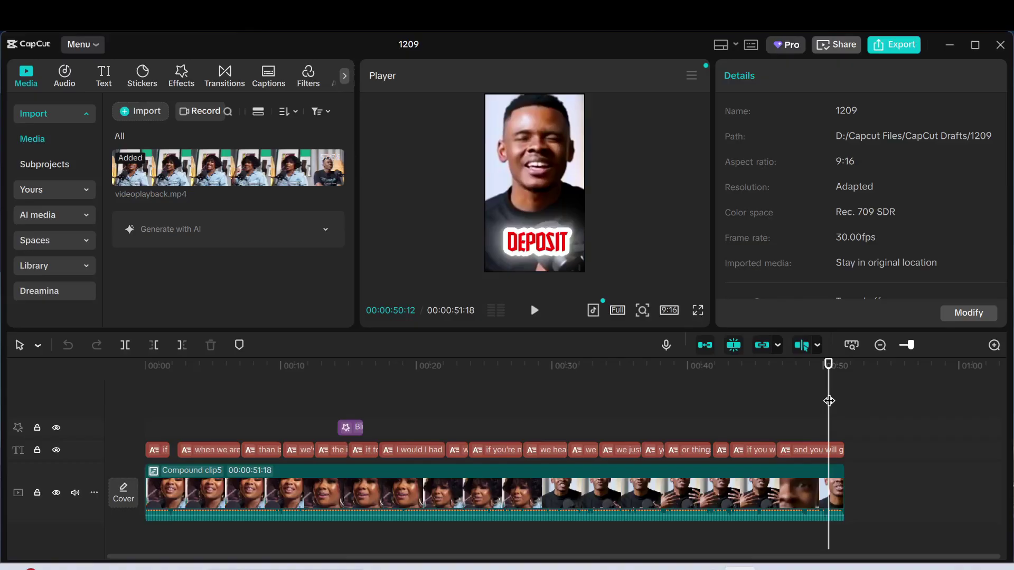
{"action": "left_click_drag", "start_coordinate": [828, 398], "coordinate": [803, 409]}
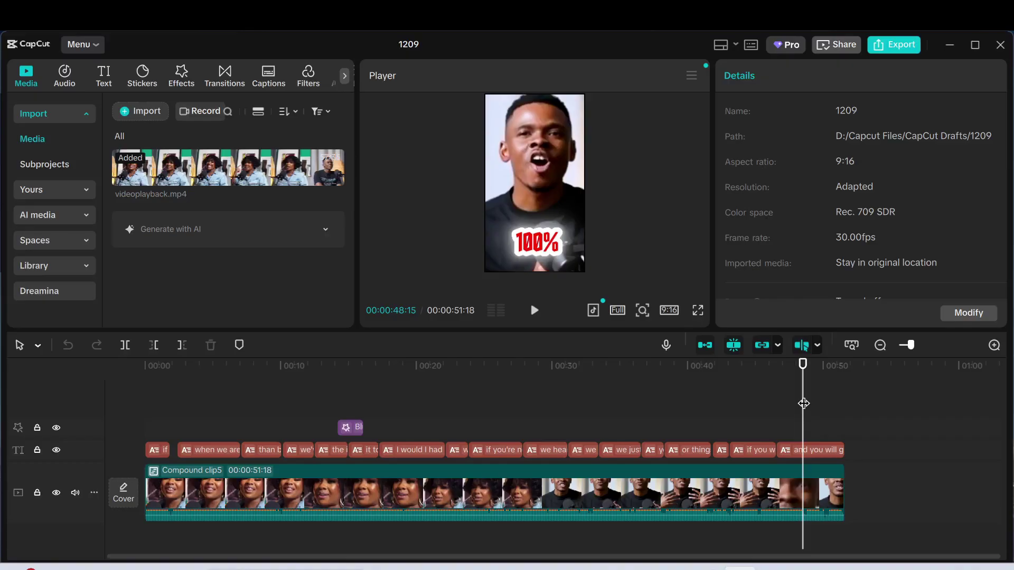
{"action": "left_click", "coordinate": [103, 78]}
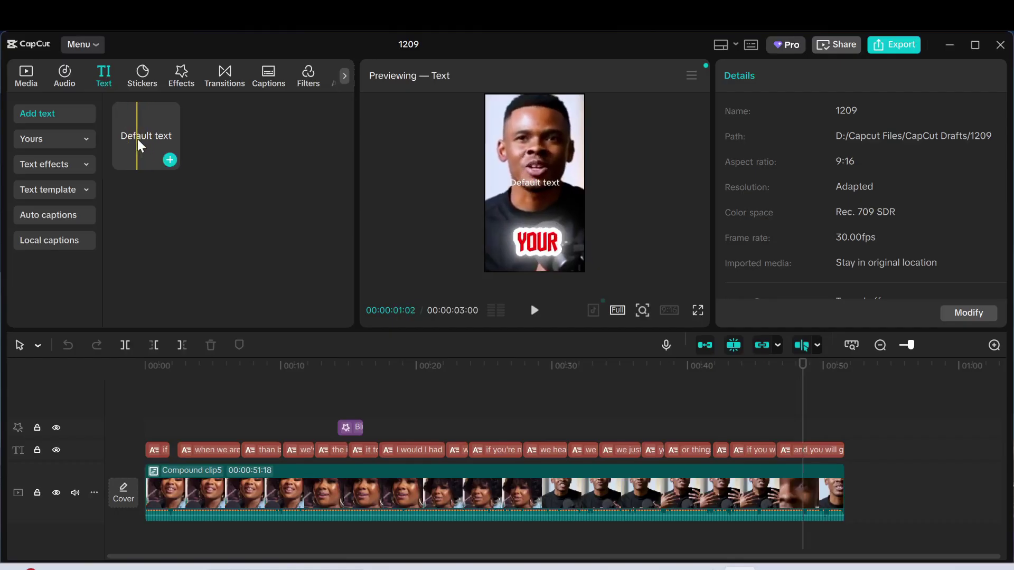
{"action": "left_click_drag", "start_coordinate": [141, 141], "coordinate": [809, 427]}
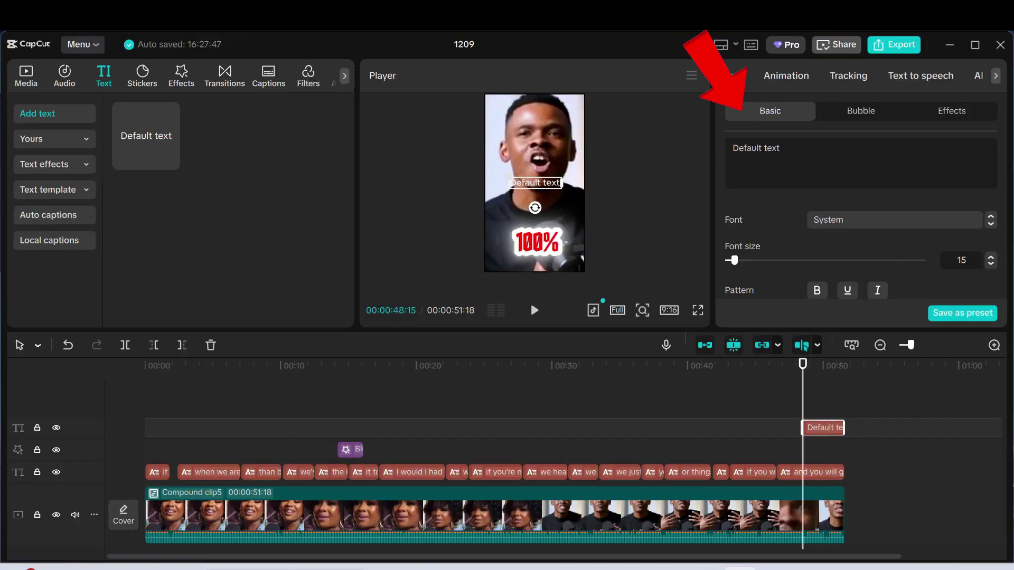
{"action": "left_click_drag", "start_coordinate": [779, 148], "coordinate": [732, 149]}
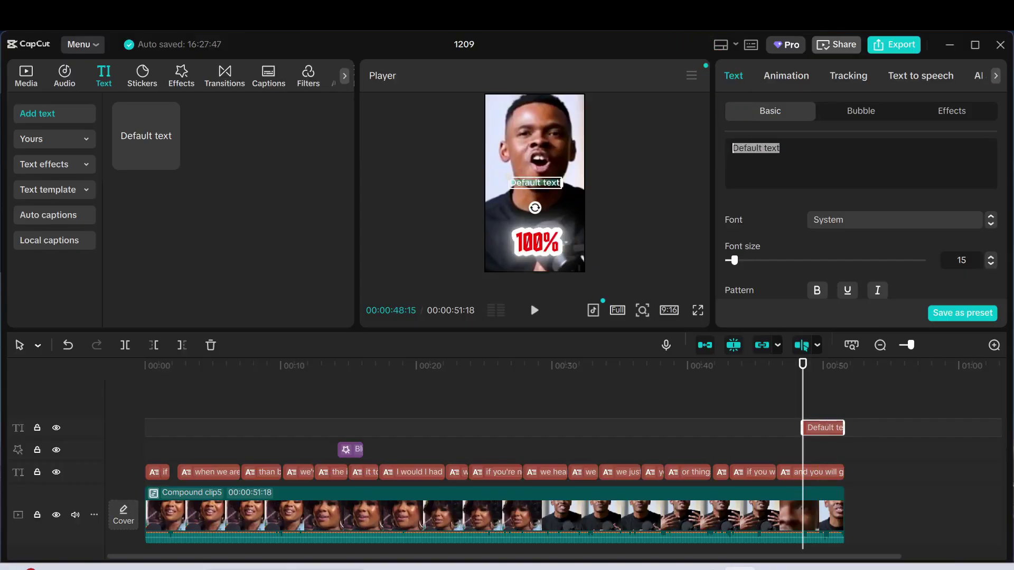
{"action": "key", "text": "BackSpace"}
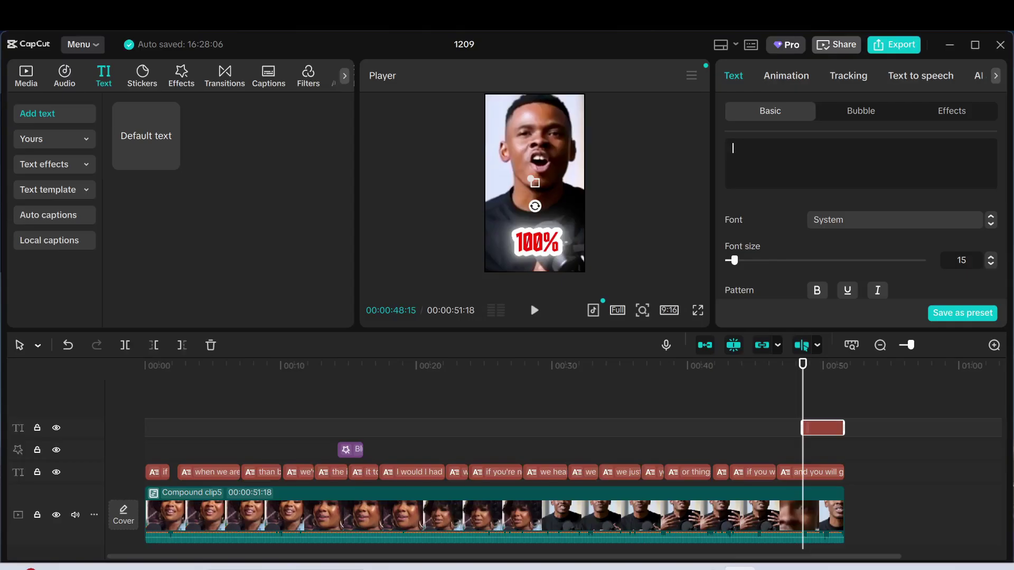
{"action": "type", "text": "100% Bonus"}
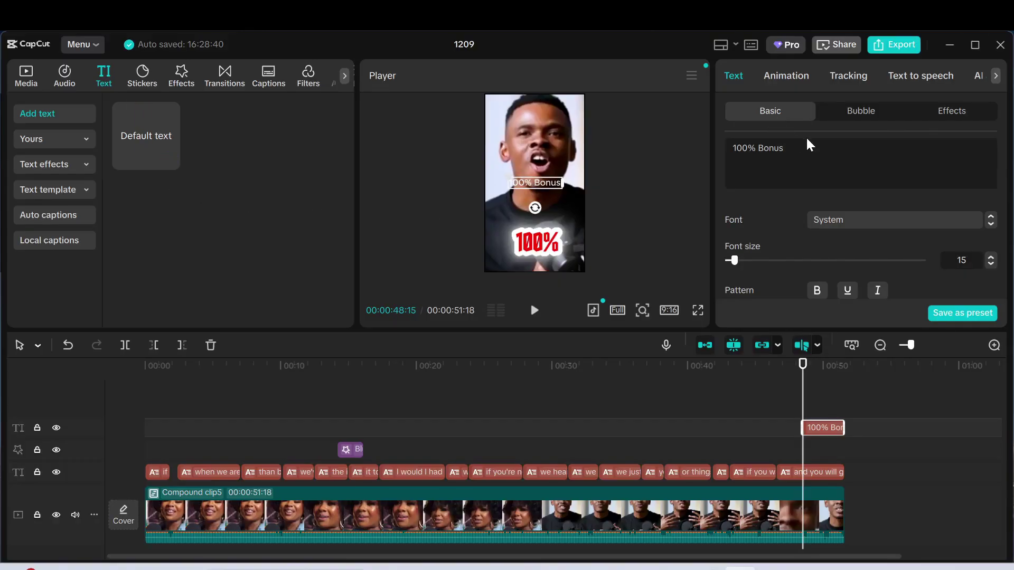
Apply the Sweep...trobe In animation to the "100% Bonus" text and enlarge the text to span most of the frame's width.
{"action": "left_click", "coordinate": [786, 78]}
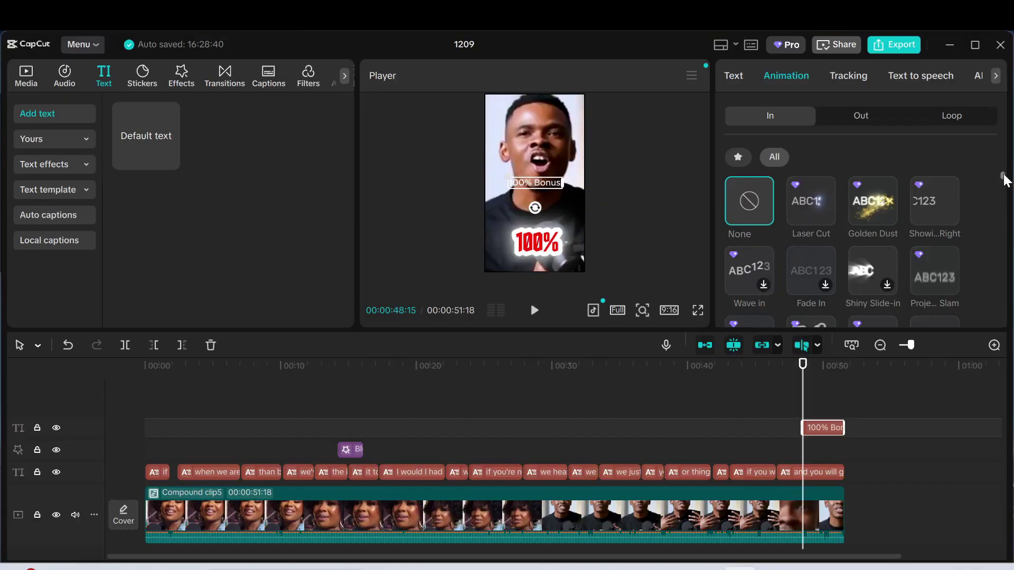
{"action": "left_click_drag", "start_coordinate": [1003, 176], "coordinate": [1005, 199]}
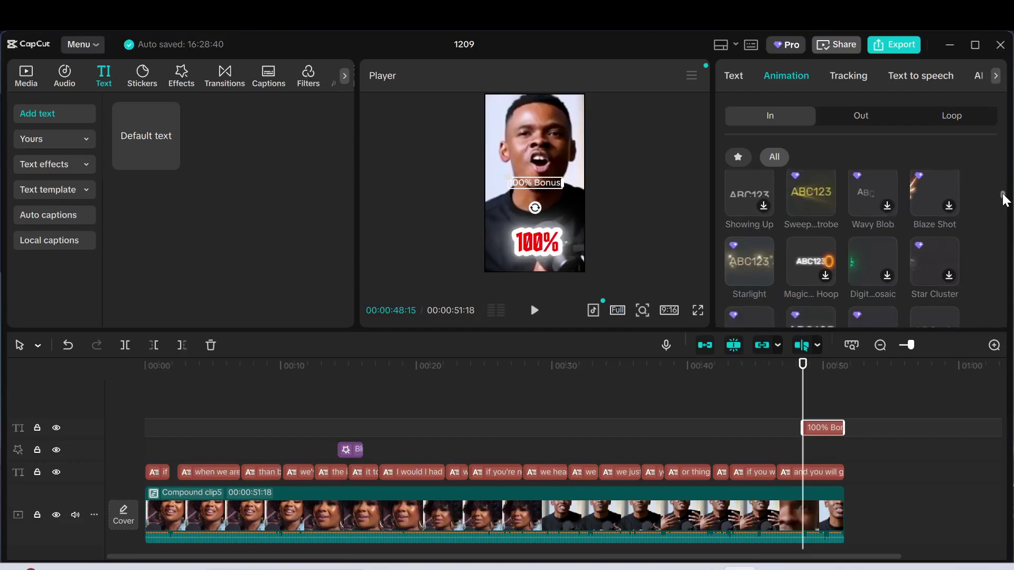
{"action": "left_click", "coordinate": [807, 201]}
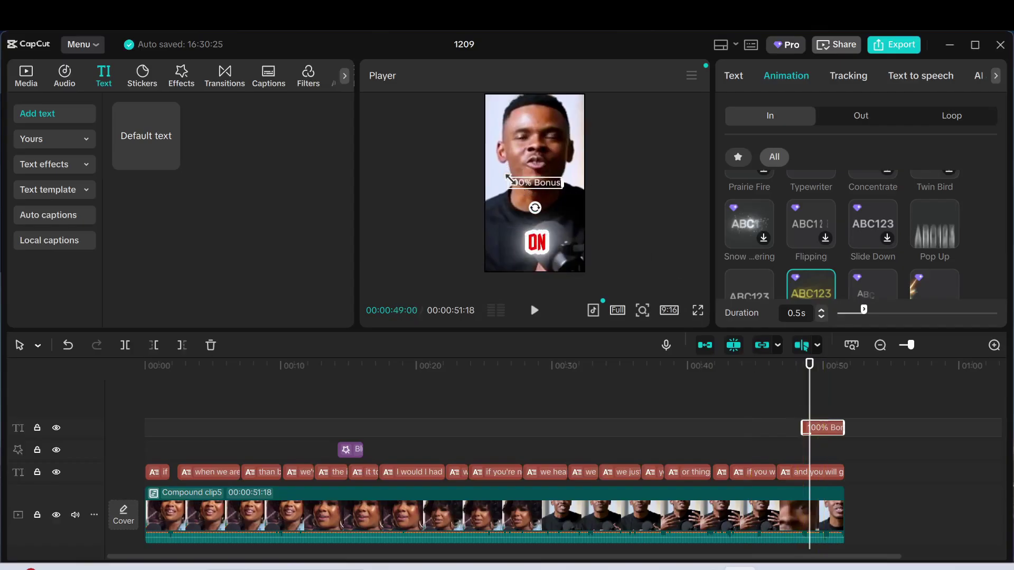
{"action": "left_click_drag", "start_coordinate": [508, 178], "coordinate": [492, 154]}
{"action": "left_click_drag", "start_coordinate": [578, 194], "coordinate": [549, 194]}
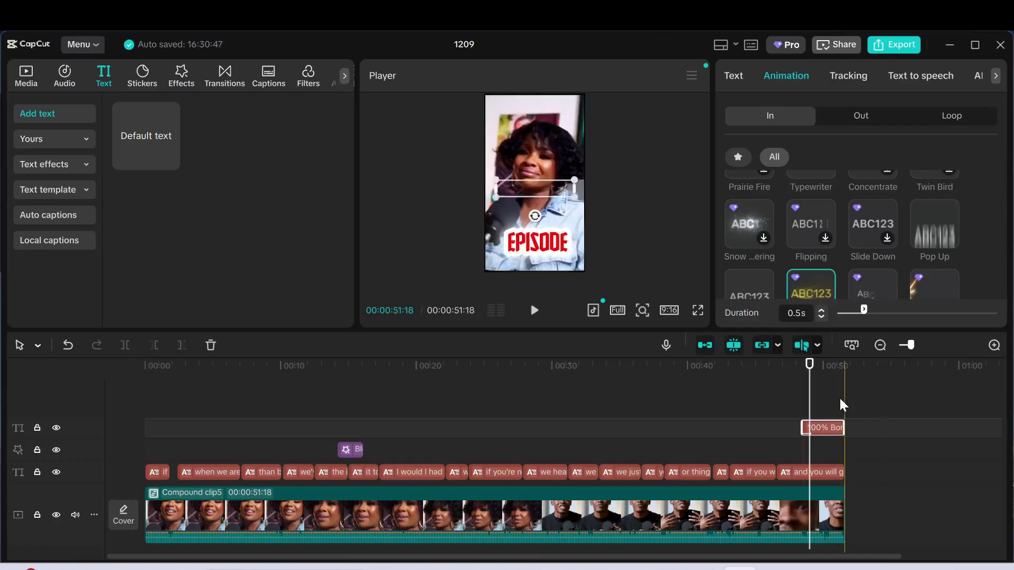
Return the playhead to the start of the "100% Bonus" text and play its animation through to the end of the video.
{"action": "left_click", "coordinate": [803, 397]}
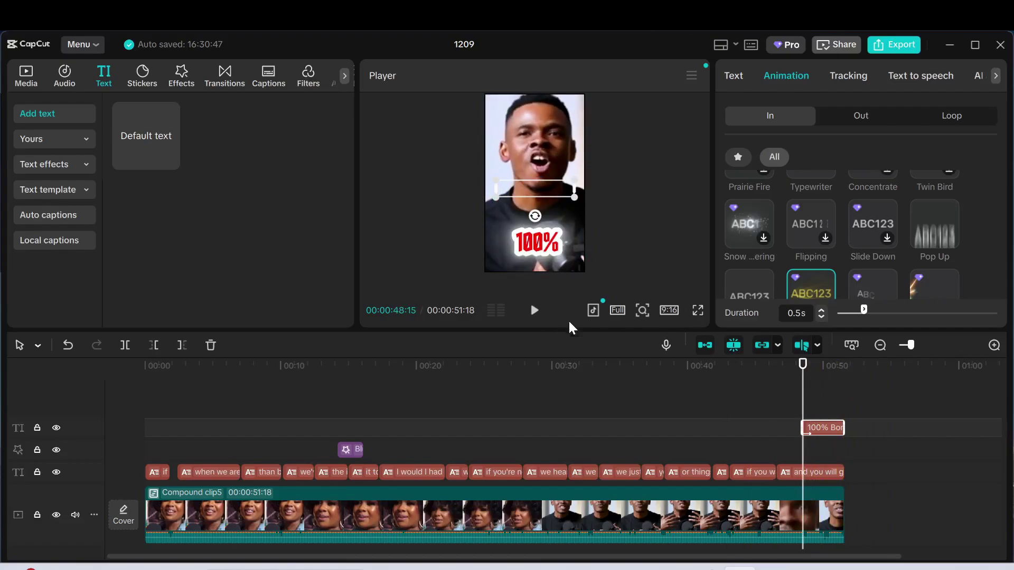
{"action": "left_click", "coordinate": [803, 396]}
{"action": "left_click_drag", "start_coordinate": [803, 396], "coordinate": [808, 395]}
{"action": "left_click", "coordinate": [535, 312]}
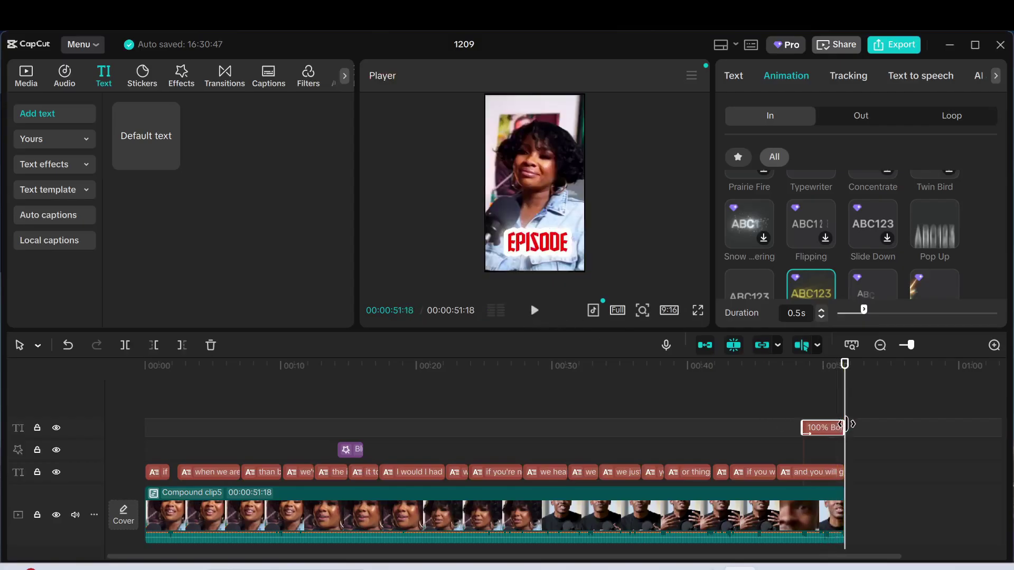
Trim the end of the "100% Bonus" clip to just past 00:00:50 and replay it from 00:00:48:15.
{"action": "left_click", "coordinate": [796, 408]}
{"action": "left_click", "coordinate": [802, 409]}
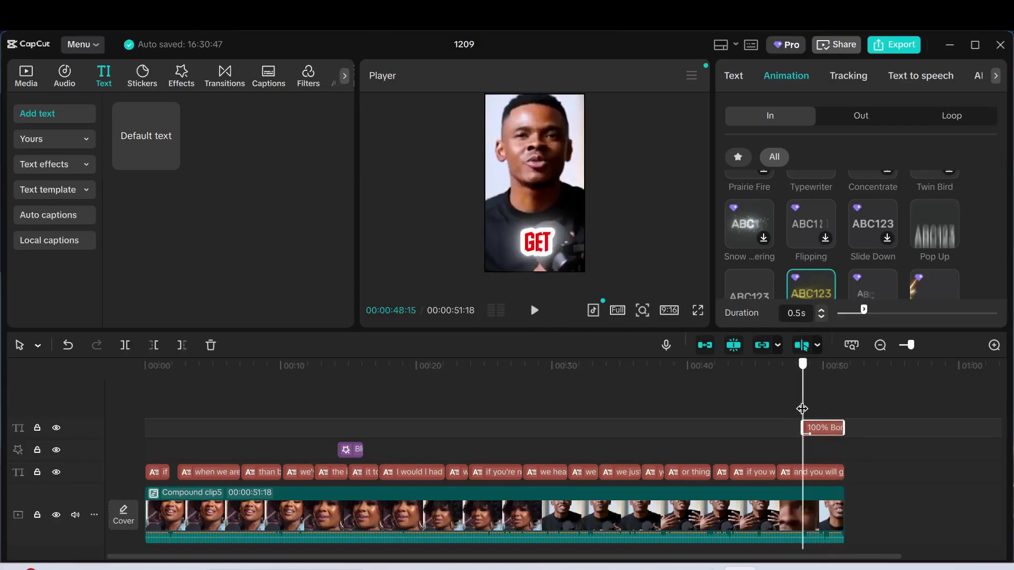
{"action": "left_click_drag", "start_coordinate": [845, 425], "coordinate": [833, 426]}
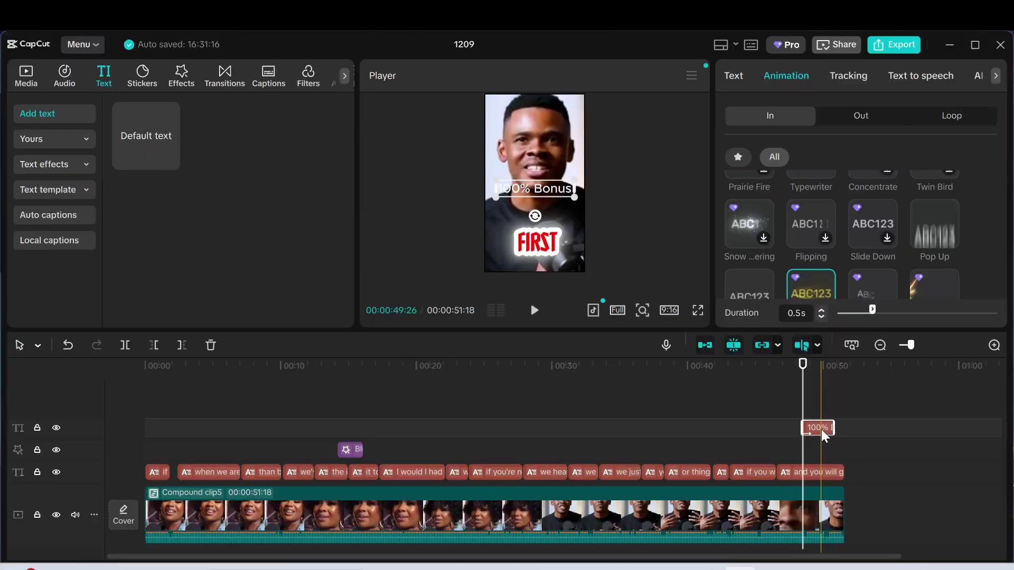
{"action": "mouse_move", "coordinate": [803, 404]}
{"action": "left_mouse_down"}
{"action": "mouse_move", "coordinate": [794, 405]}
{"action": "mouse_move", "coordinate": [832, 406]}
{"action": "mouse_move", "coordinate": [803, 407]}
{"action": "left_mouse_up"}
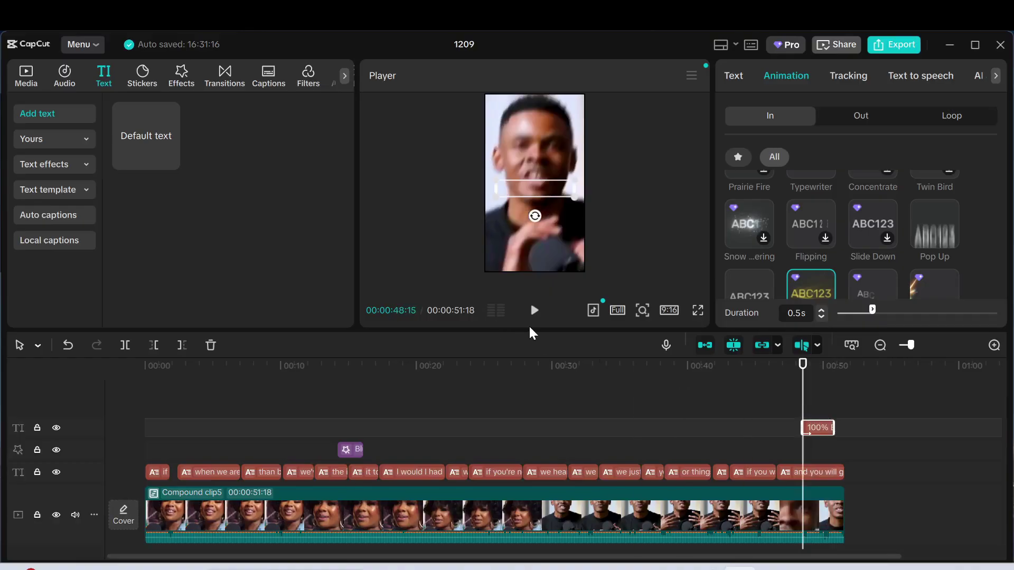
{"action": "left_click", "coordinate": [535, 311]}
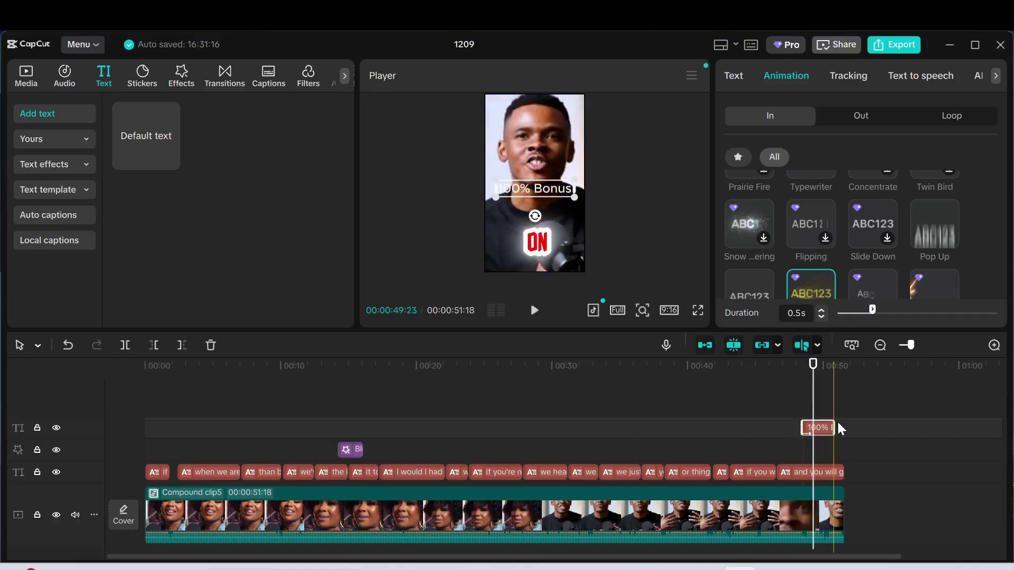
Shorten the "100% Bonus" clip to about one second, replay the section, and return the playhead to just before the clip.
{"action": "left_click_drag", "start_coordinate": [832, 424], "coordinate": [802, 397]}
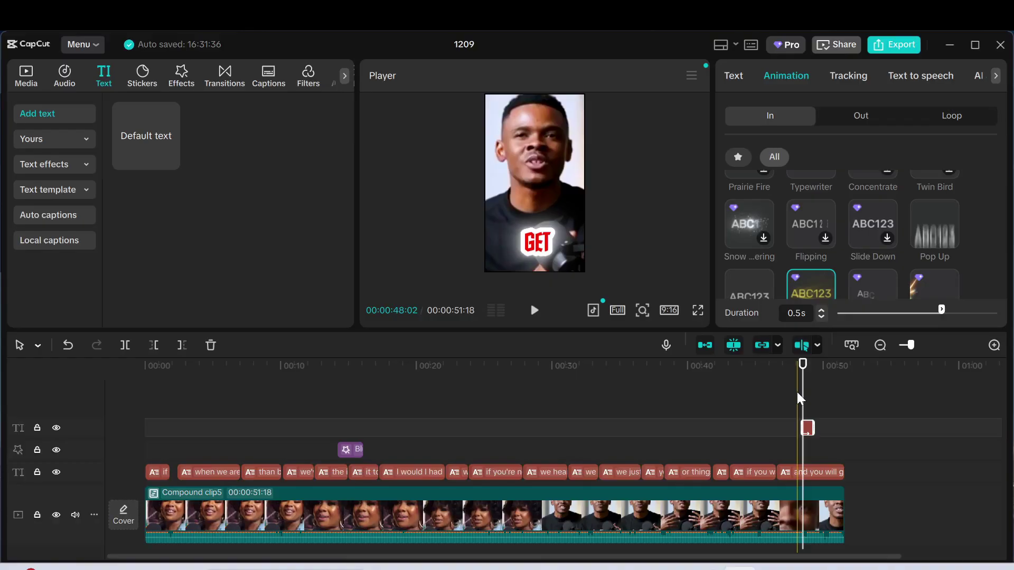
{"action": "left_click", "coordinate": [797, 393]}
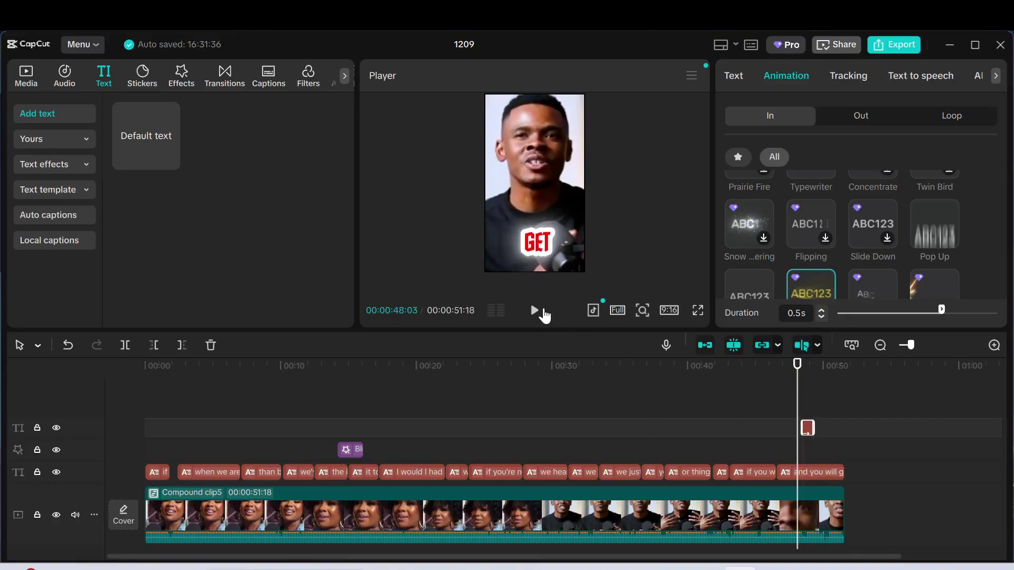
{"action": "left_click", "coordinate": [533, 311]}
{"action": "left_click", "coordinate": [823, 392]}
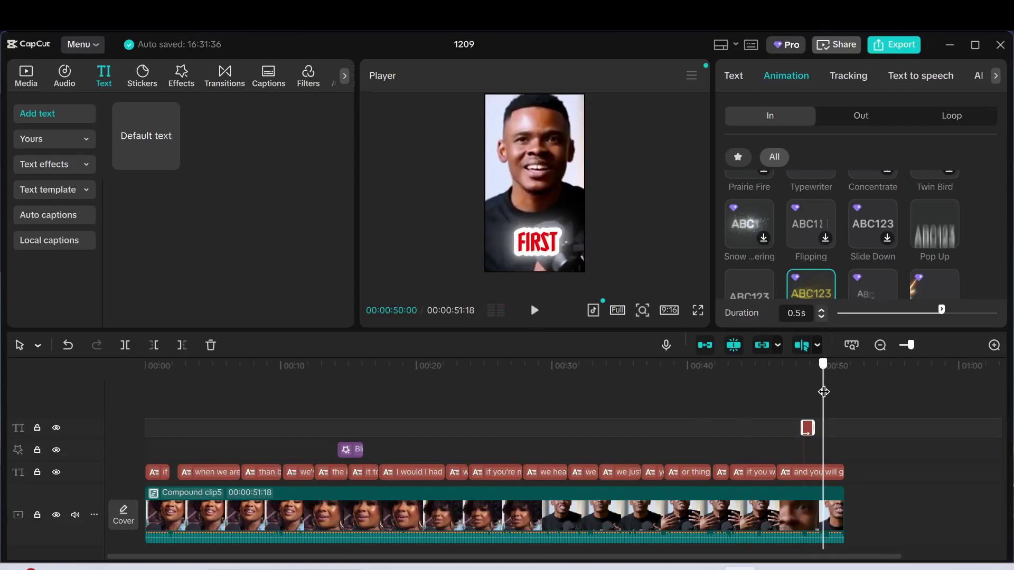
{"action": "left_click_drag", "start_coordinate": [824, 392], "coordinate": [797, 394]}
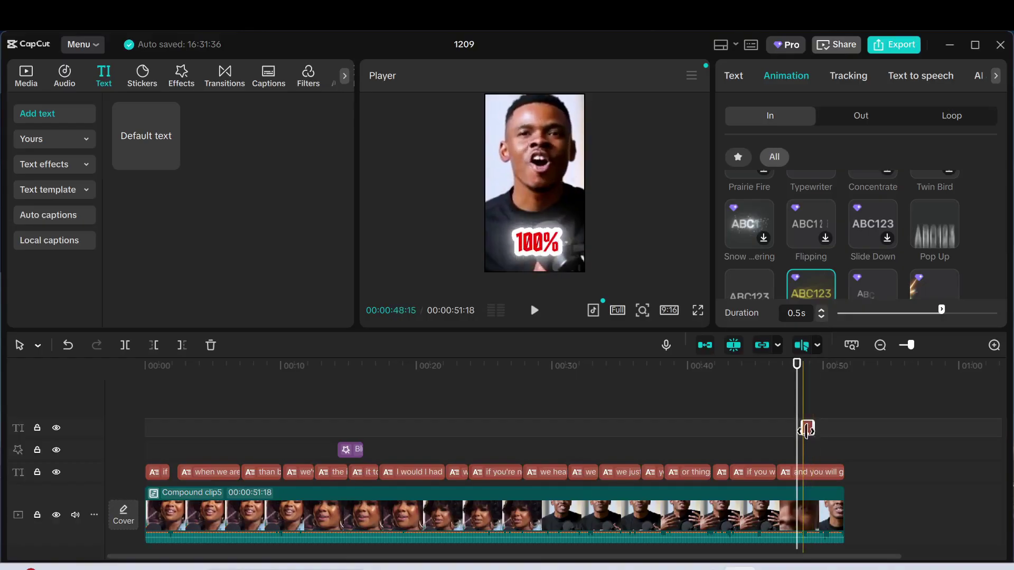
Replay the section from about 00:00:48 several times to check the "100% Bonus" text's animation and timing against the speech.
{"action": "left_click", "coordinate": [534, 312]}
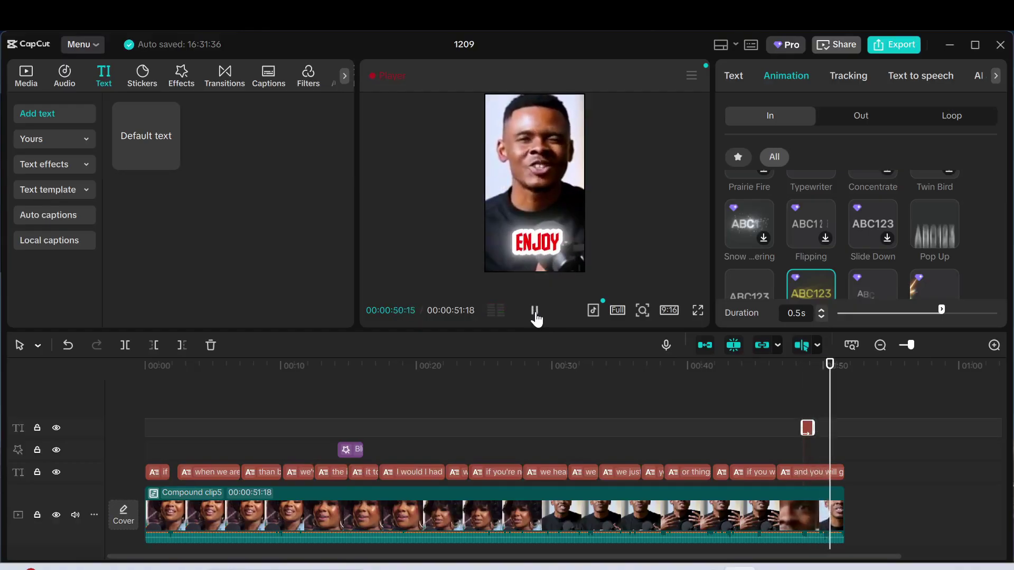
{"action": "left_click", "coordinate": [534, 311]}
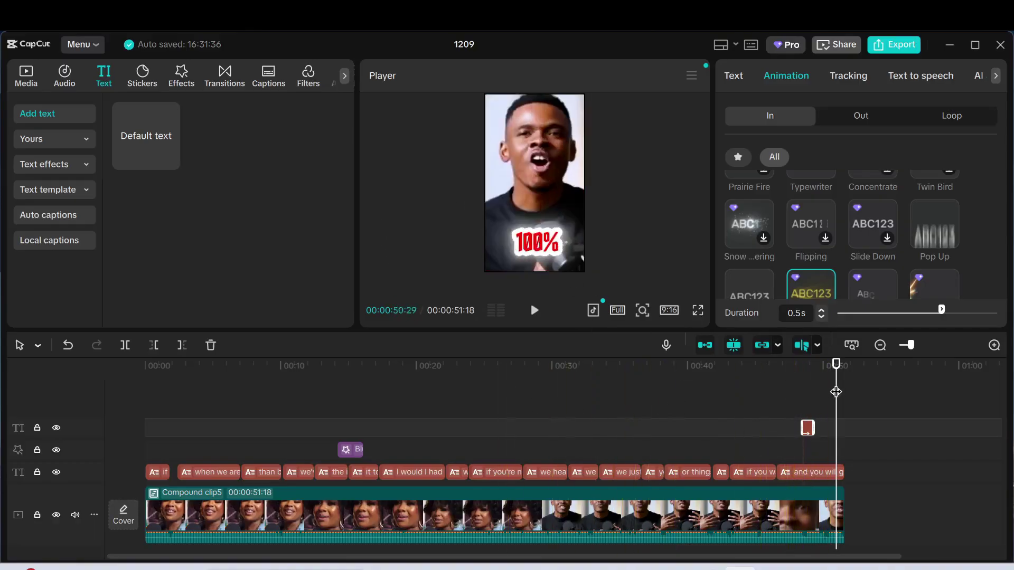
{"action": "left_click", "coordinate": [805, 393]}
{"action": "left_click", "coordinate": [795, 393]}
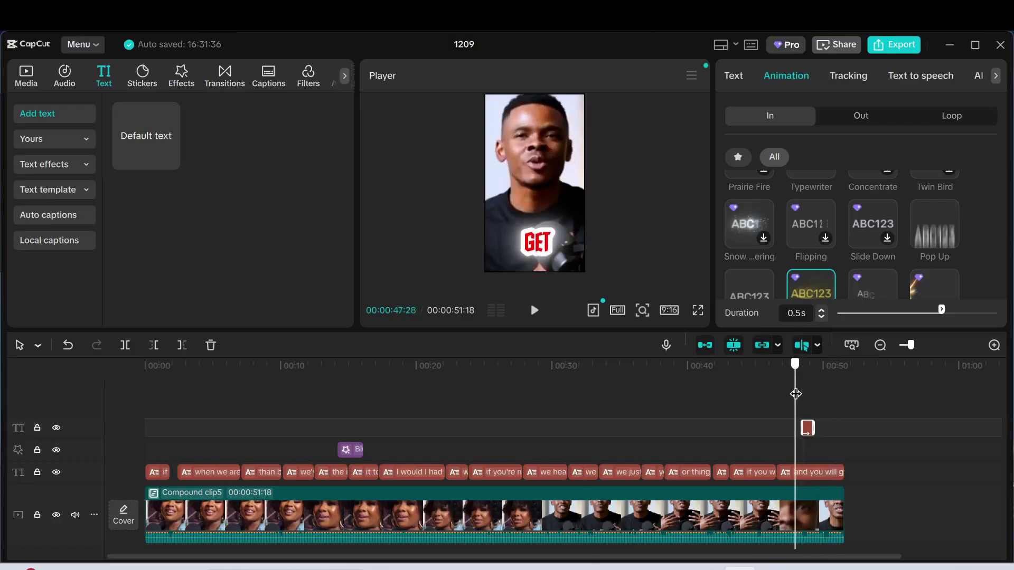
{"action": "left_click", "coordinate": [534, 311]}
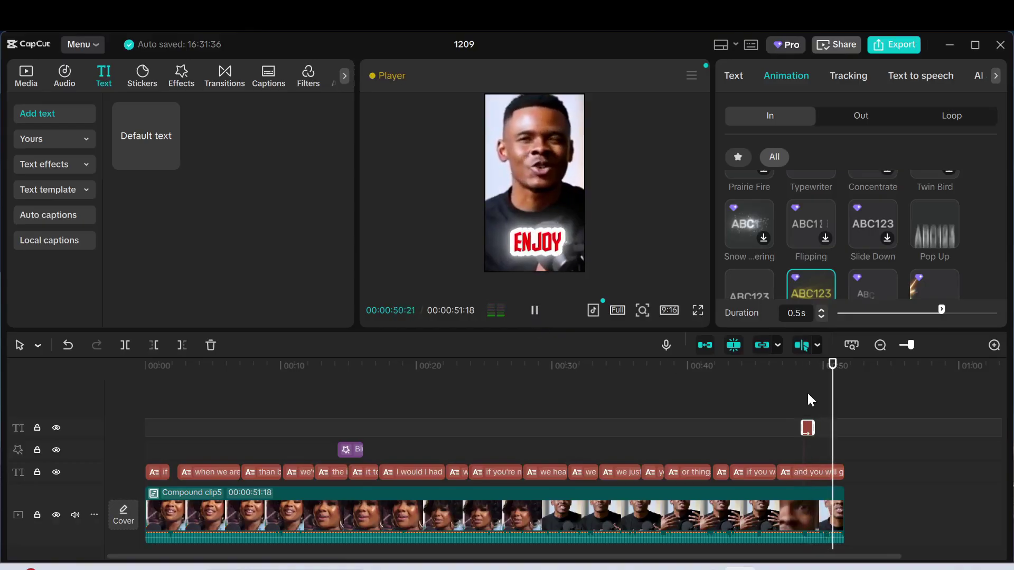
{"action": "left_click", "coordinate": [799, 404]}
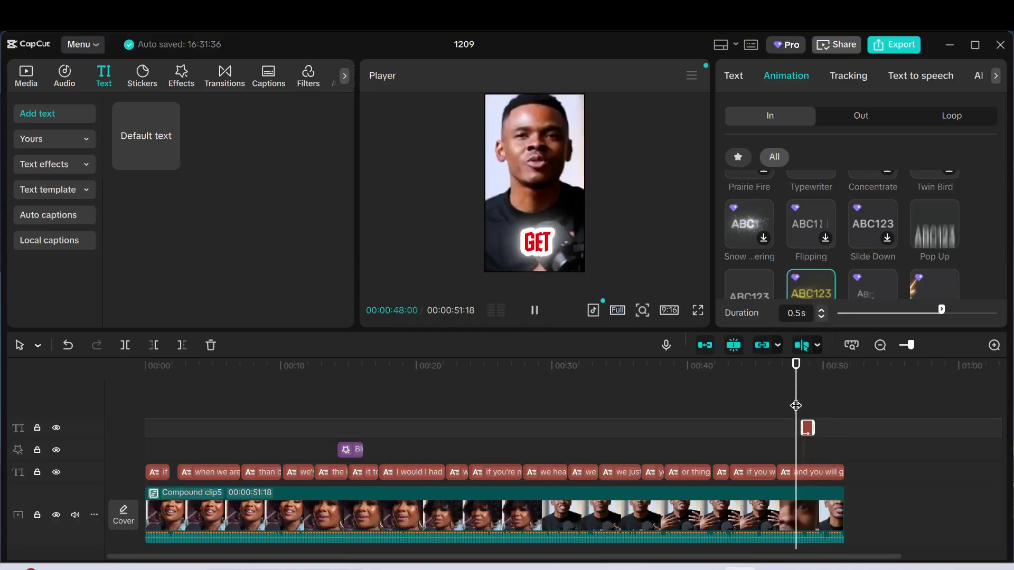
{"action": "key", "text": "space"}
{"action": "left_click", "coordinate": [743, 421]}
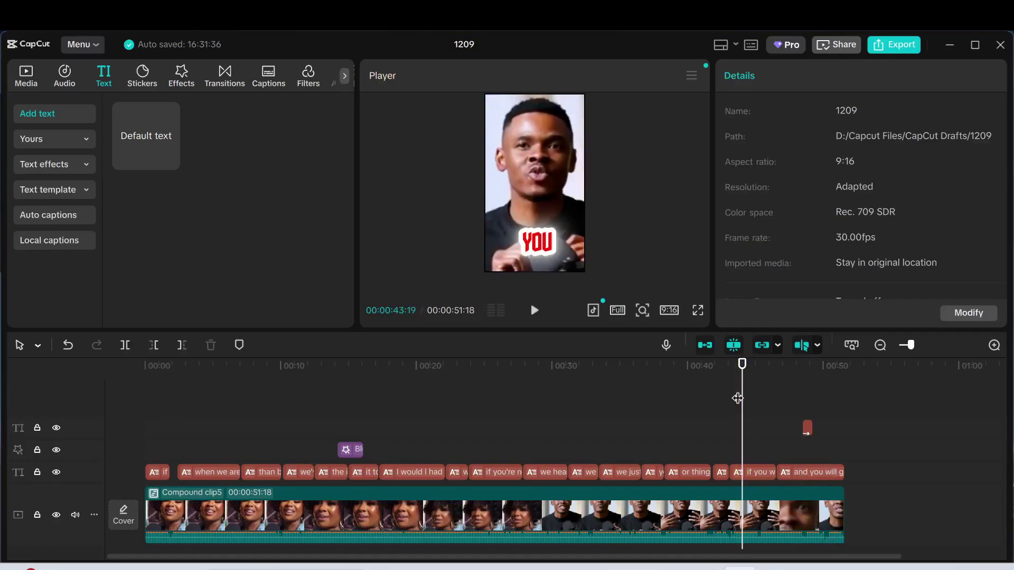
{"action": "left_click", "coordinate": [797, 394]}
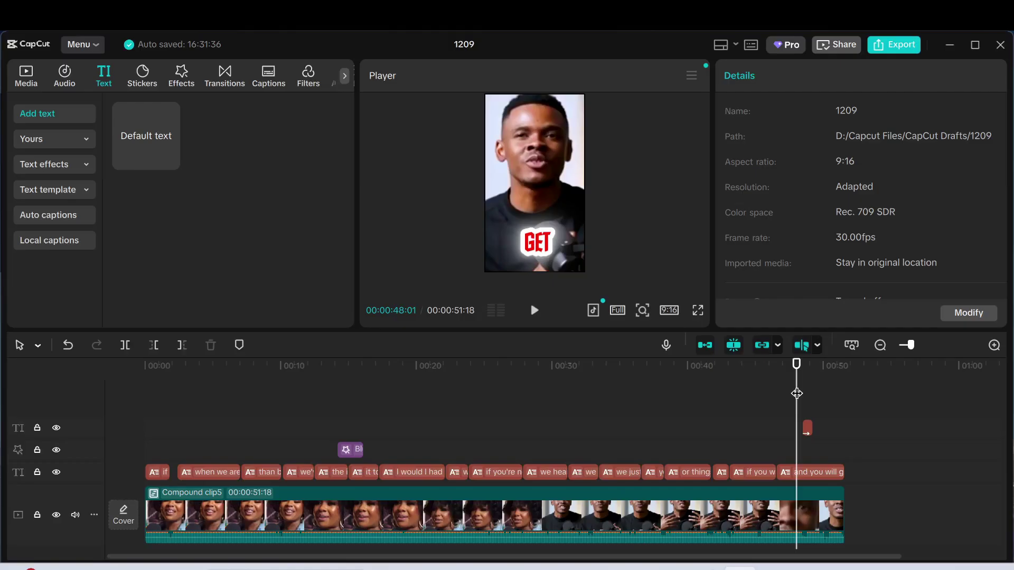
{"action": "left_click", "coordinate": [535, 312]}
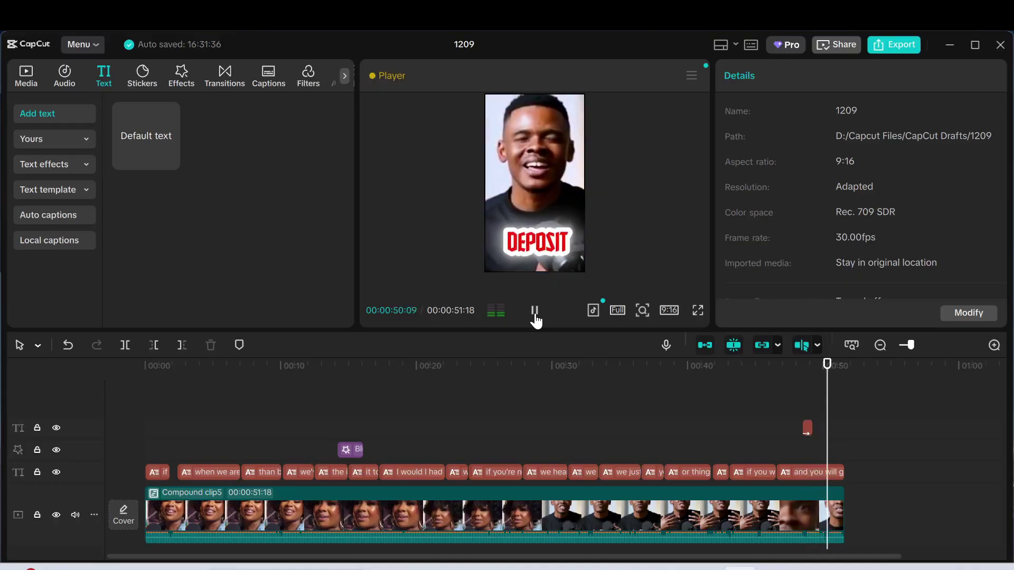
{"action": "left_click", "coordinate": [534, 311]}
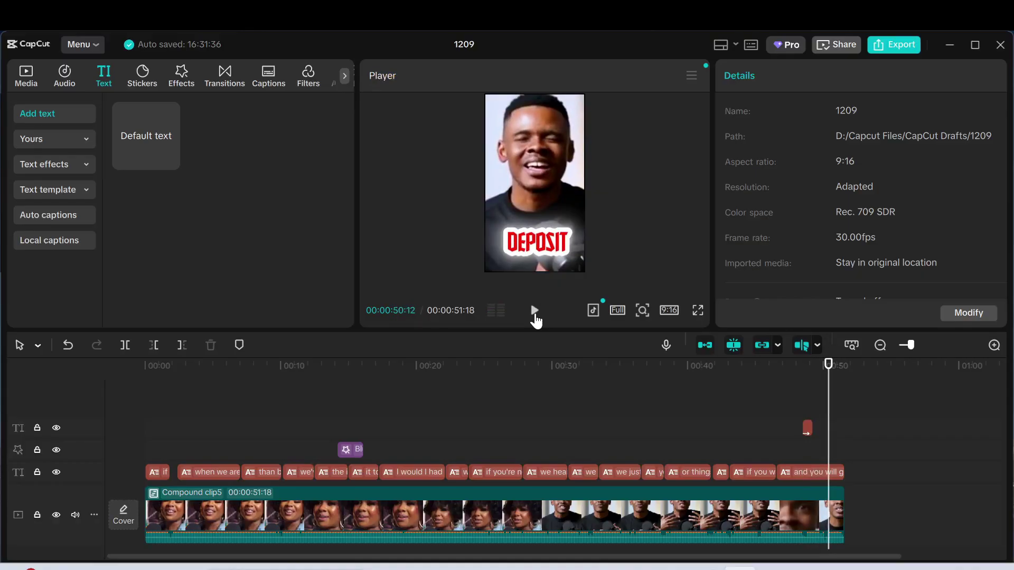
Move the playhead to the start of the "100% Bonus" clip and change its In animation to Magic... Hoop.
{"action": "left_click", "coordinate": [820, 395]}
{"action": "left_click", "coordinate": [802, 404]}
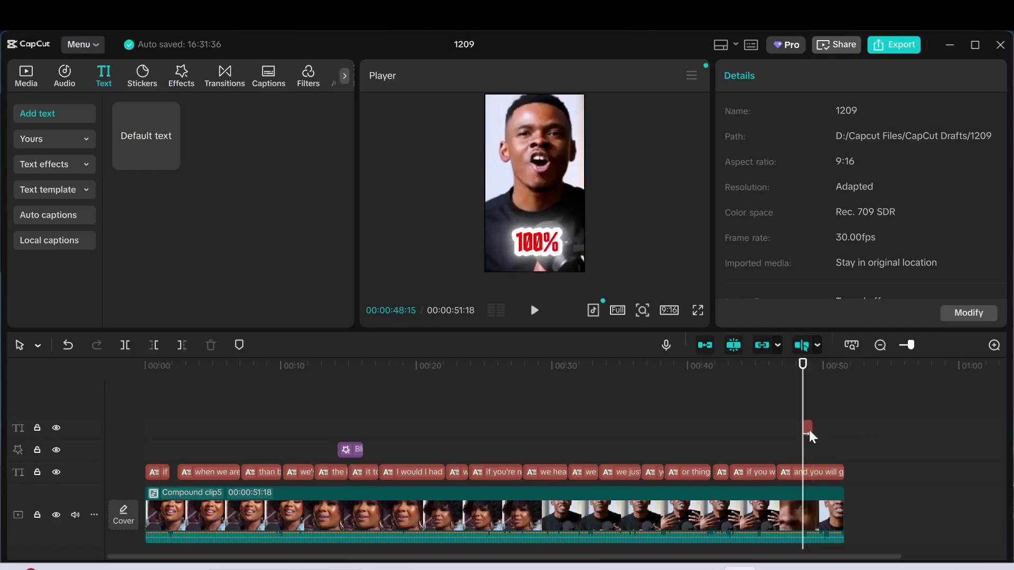
{"action": "left_click", "coordinate": [808, 429]}
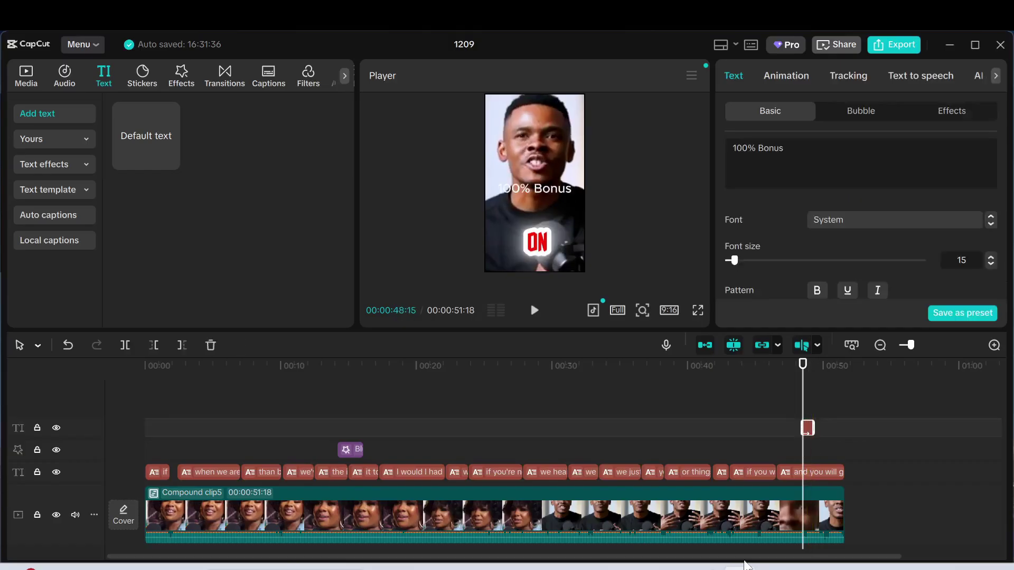
{"action": "left_click", "coordinate": [782, 74]}
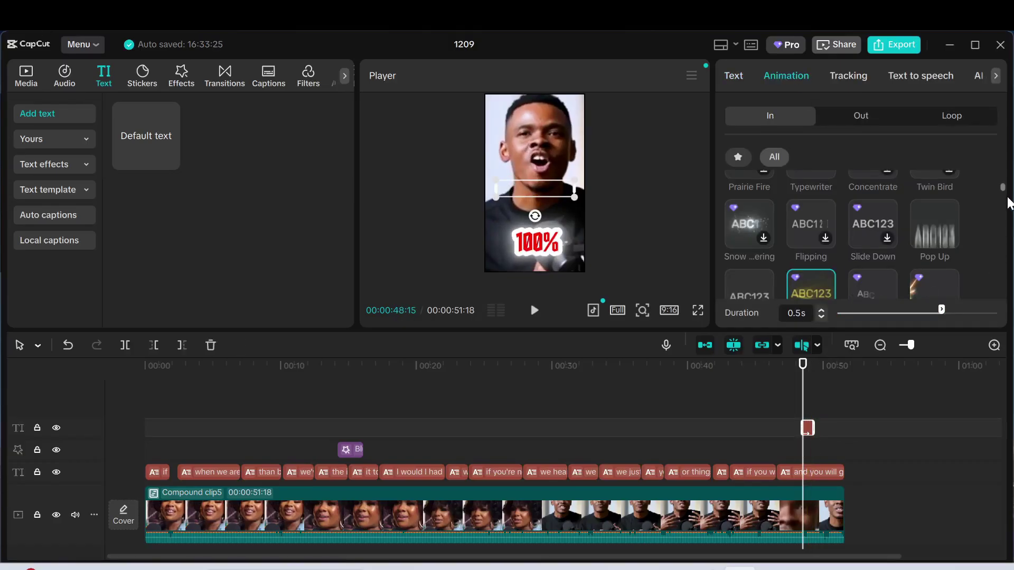
{"action": "left_click_drag", "start_coordinate": [1003, 192], "coordinate": [1002, 194]}
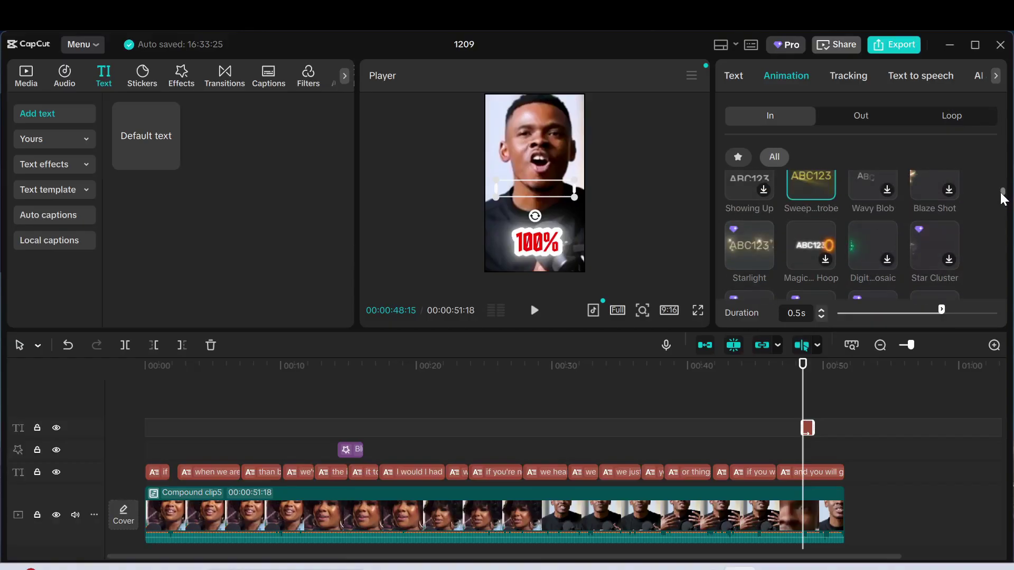
{"action": "left_click", "coordinate": [806, 241]}
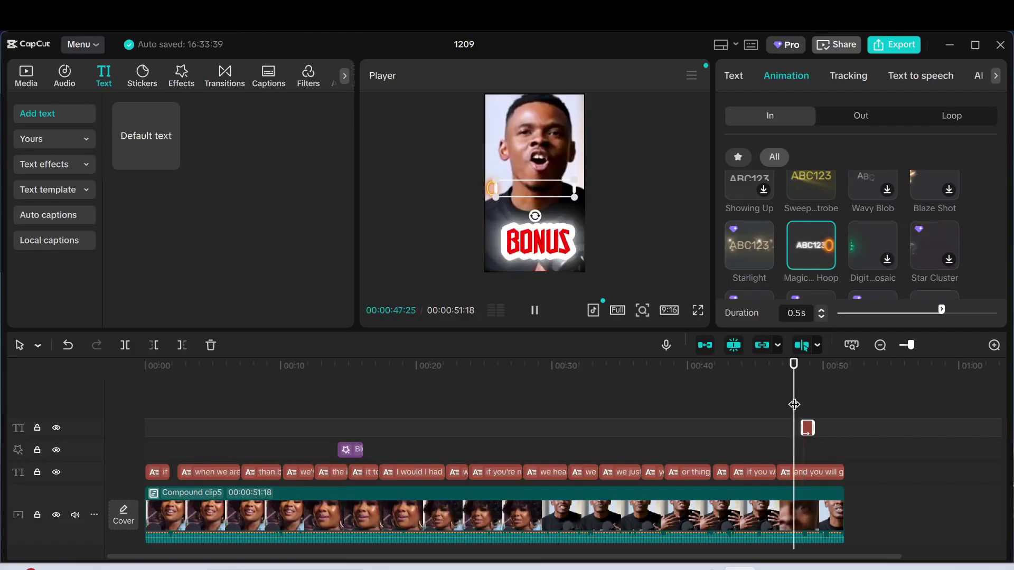
Play the Magic... Hoop animation from 00:00:48:01 and return the playhead to just before the "100% Bonus" clip.
{"action": "left_click", "coordinate": [776, 397]}
{"action": "left_click_drag", "start_coordinate": [778, 403], "coordinate": [797, 405]}
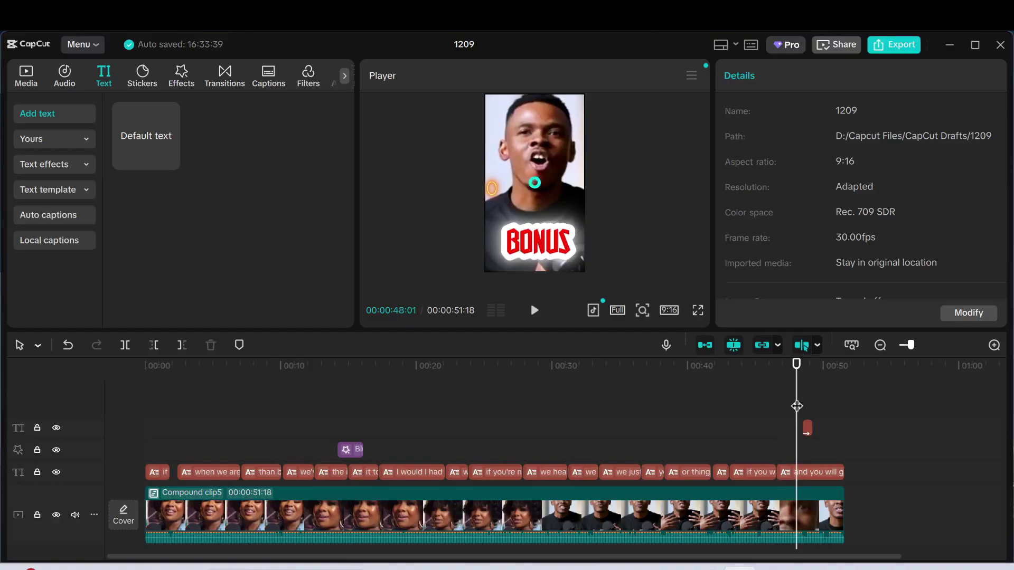
{"action": "left_click", "coordinate": [534, 311]}
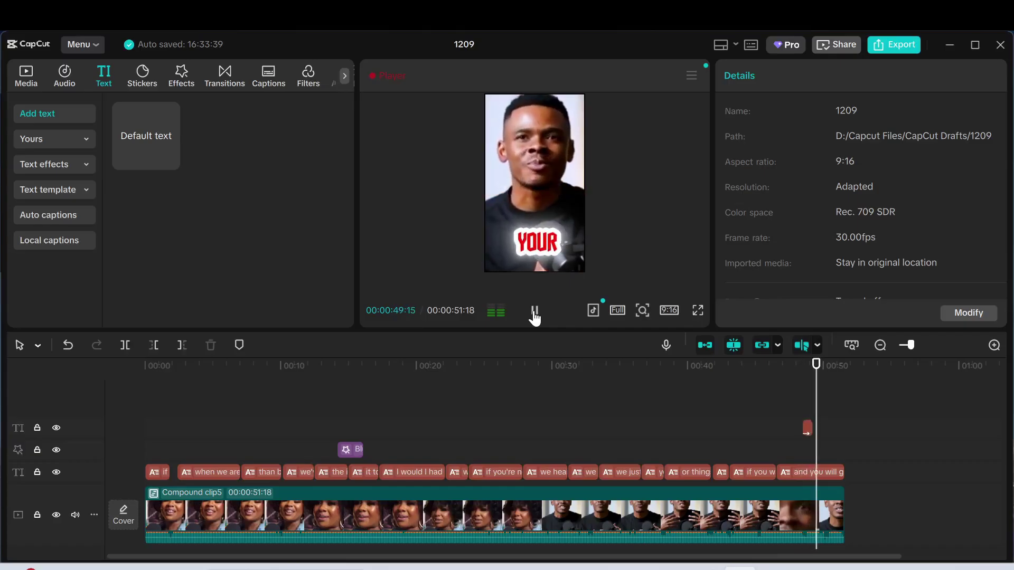
{"action": "left_click", "coordinate": [534, 311]}
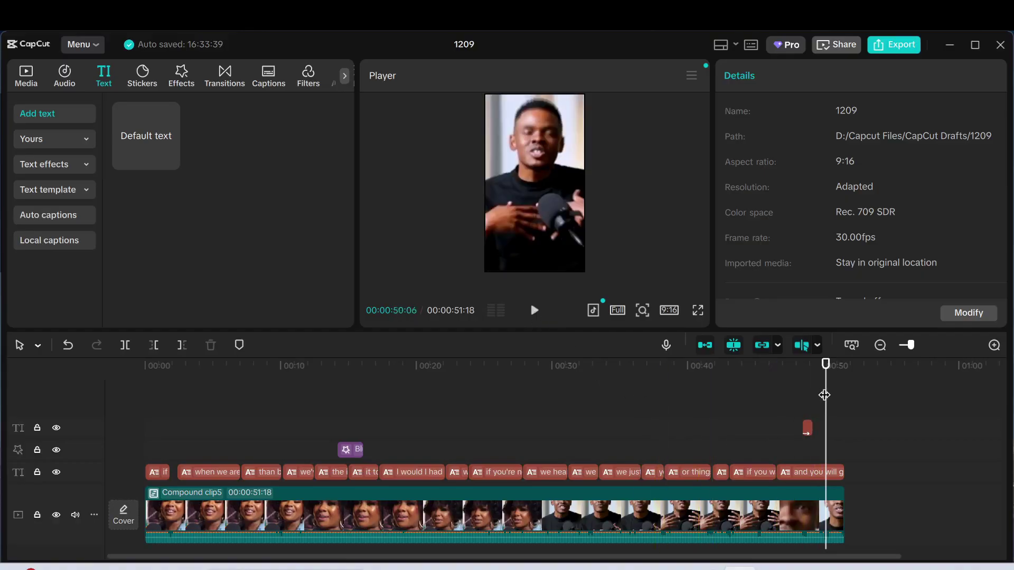
{"action": "left_click_drag", "start_coordinate": [824, 395], "coordinate": [797, 395]}
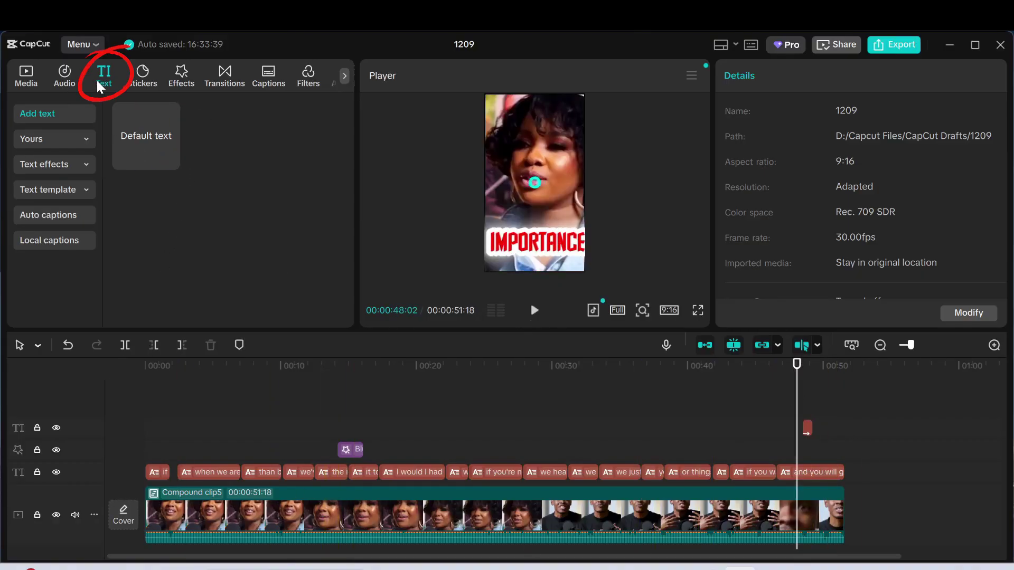
{"action": "mouse_move", "coordinate": [132, 133]}
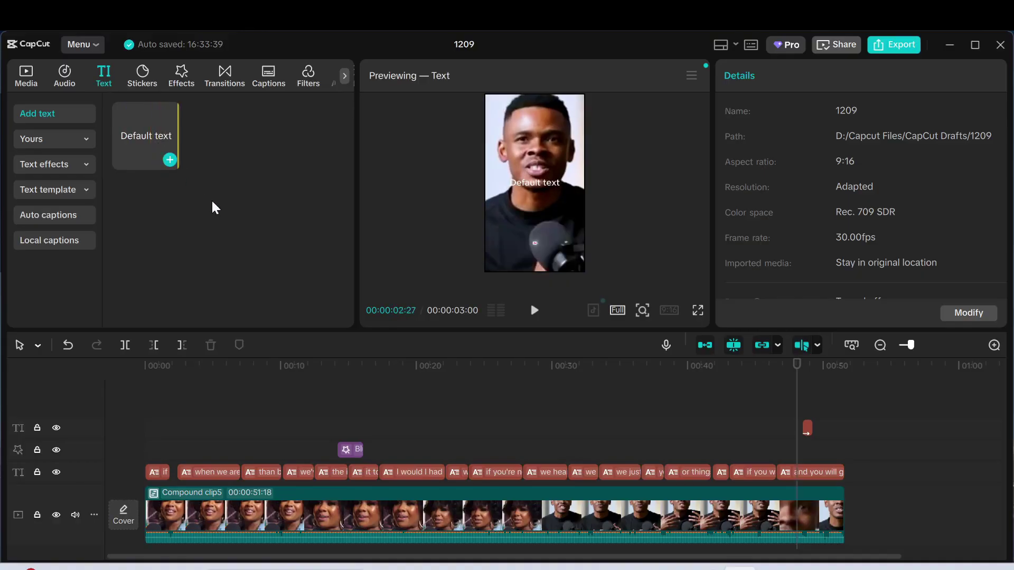
Apply the Sweep...trobe In animation to the "100% Bonus" clip in place of Magic... Hoop.
{"action": "left_click", "coordinate": [807, 423]}
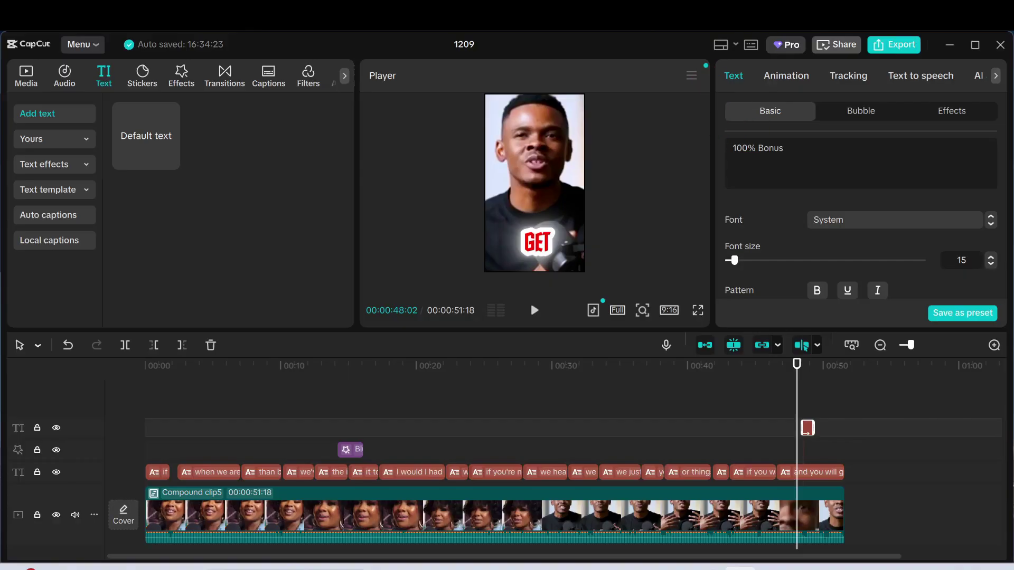
{"action": "left_click", "coordinate": [787, 75]}
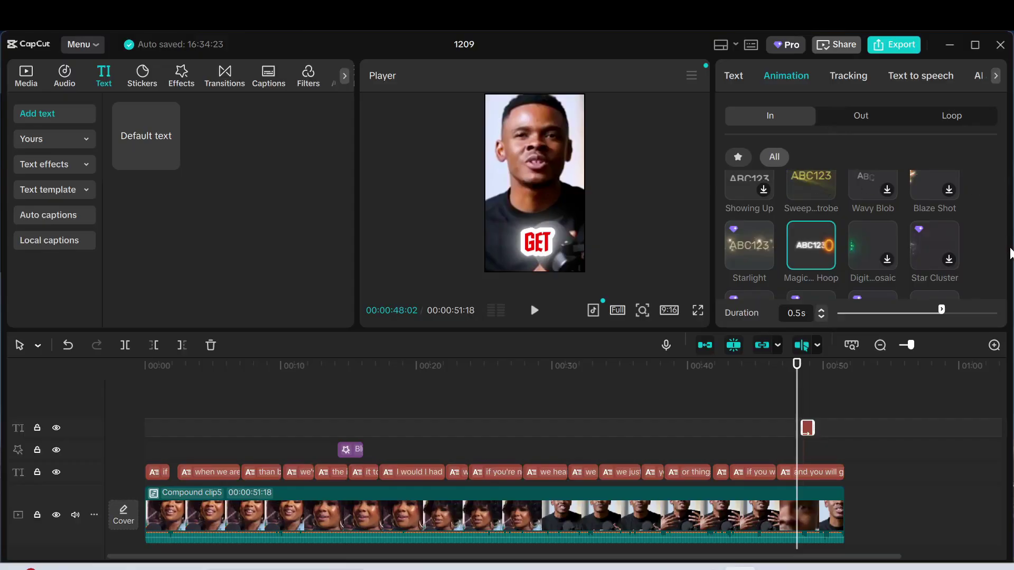
{"action": "scroll", "coordinate": [1003, 197], "scroll_direction": "up", "scroll_amount": 1}
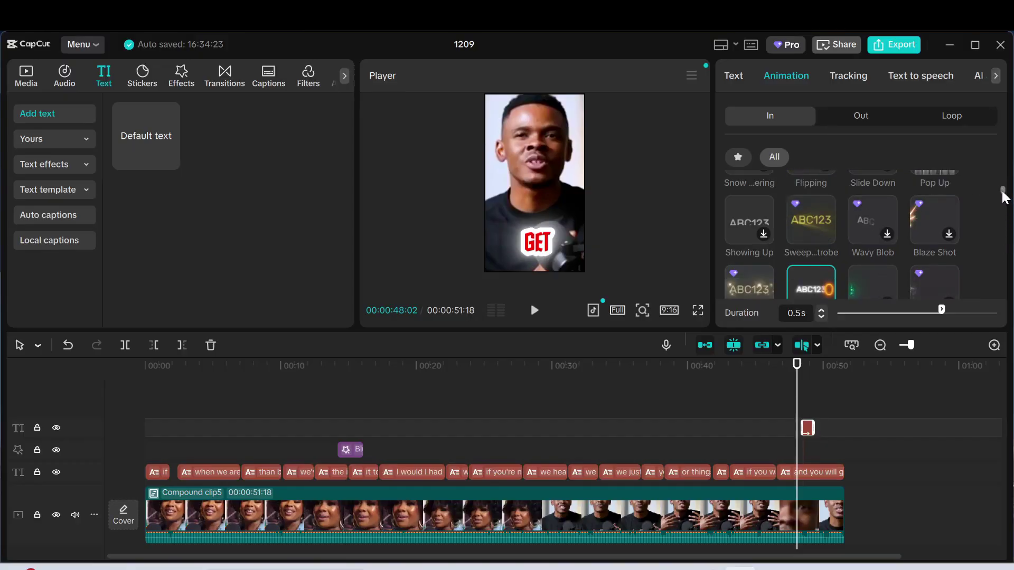
{"action": "left_click", "coordinate": [799, 230]}
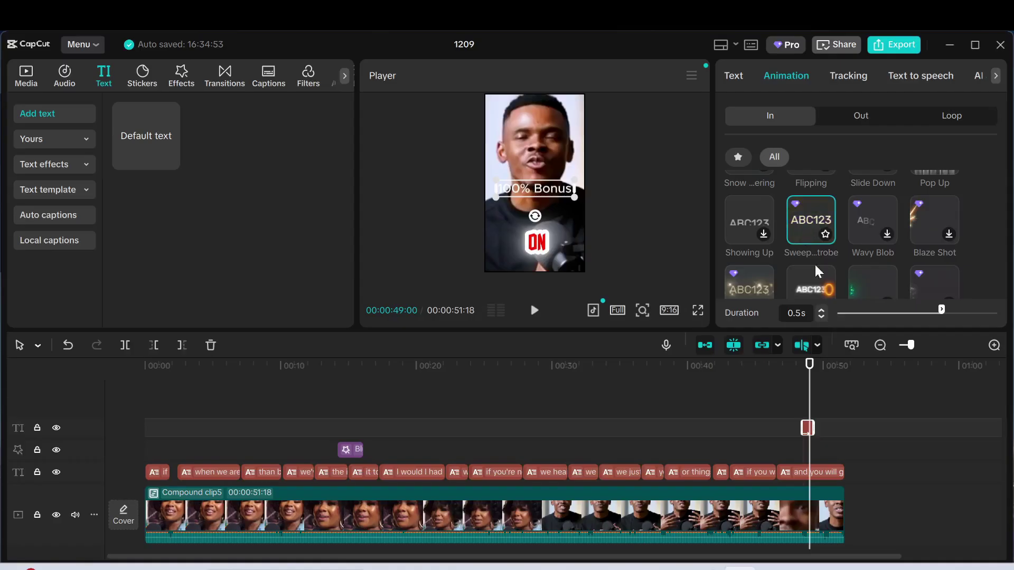
Play the Sweep...trobe animation on the "100% Bonus" text from 00:00:47:16 to just past the clip.
{"action": "left_click", "coordinate": [810, 390]}
{"action": "left_click", "coordinate": [803, 389]}
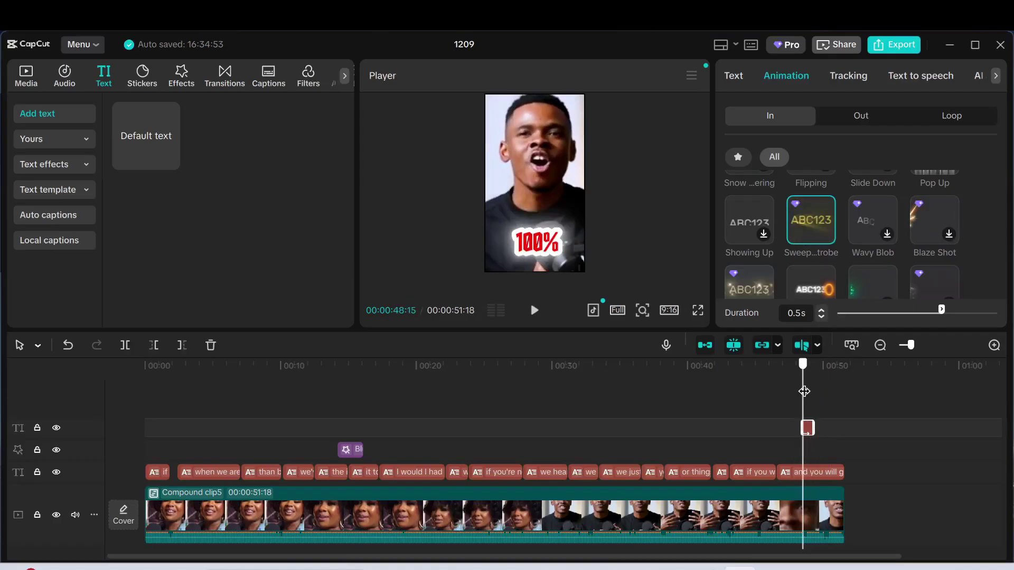
{"action": "left_click", "coordinate": [794, 393]}
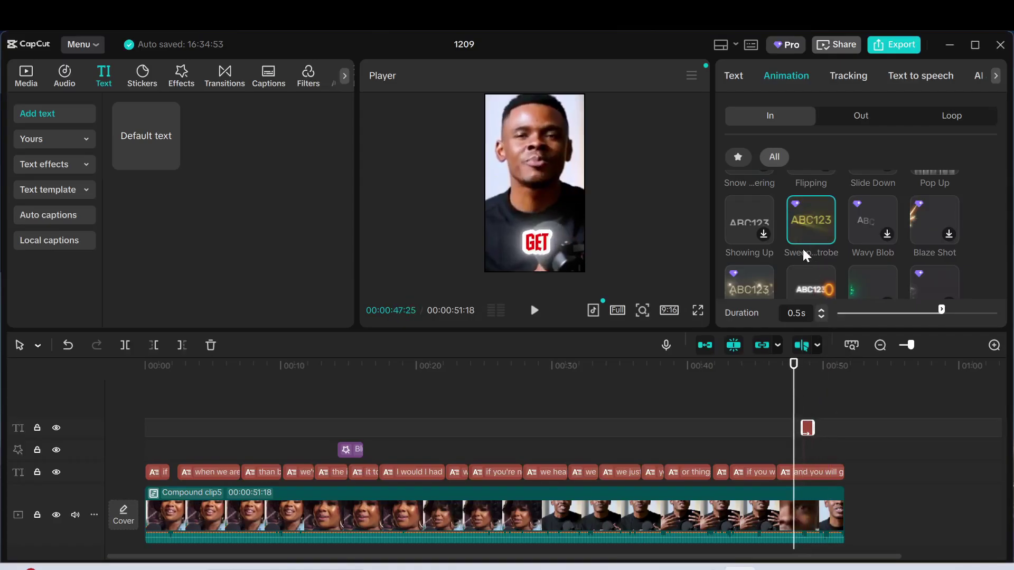
{"action": "left_click", "coordinate": [746, 389]}
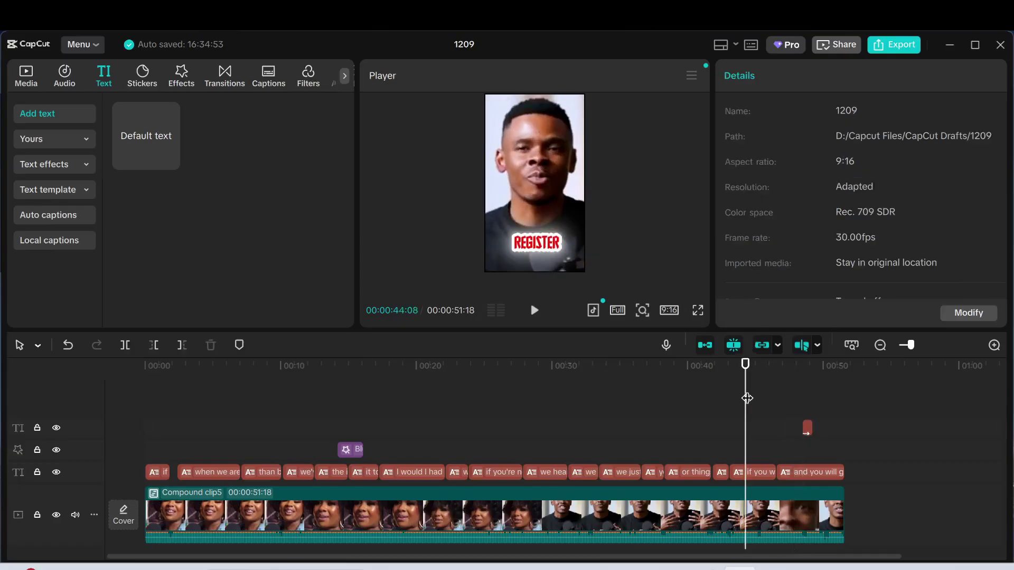
{"action": "left_click", "coordinate": [789, 389]}
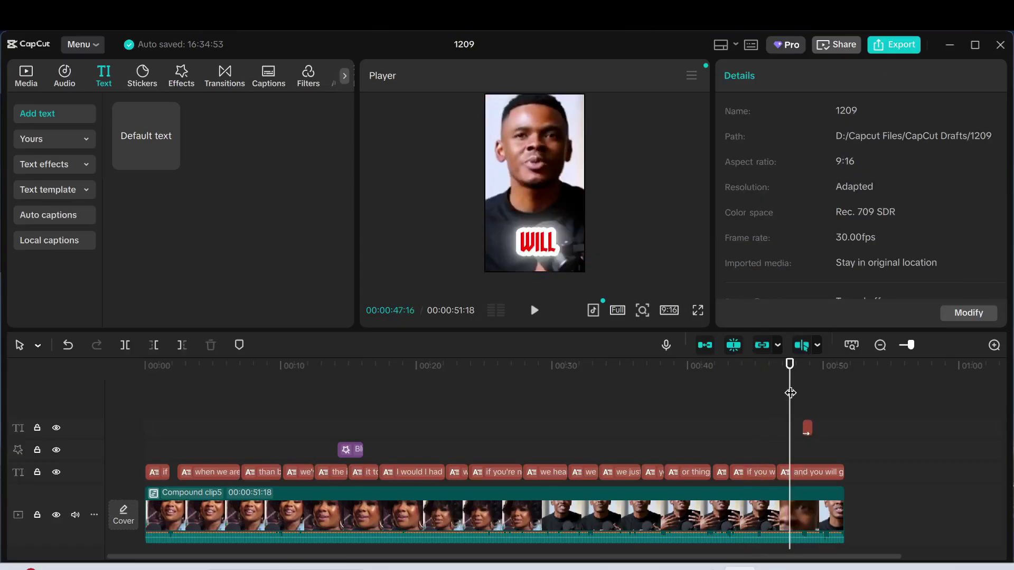
{"action": "left_click", "coordinate": [535, 312]}
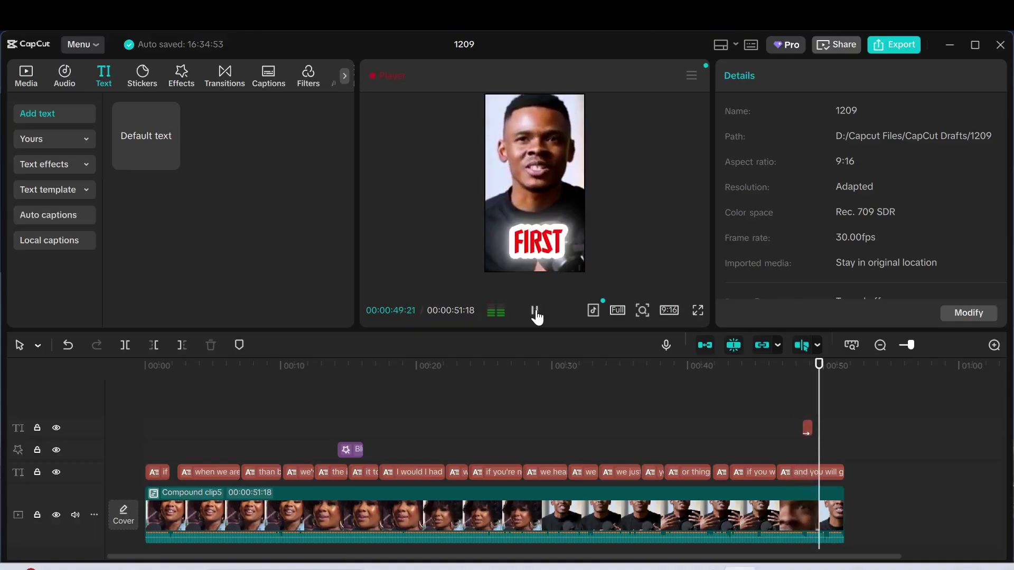
{"action": "left_click", "coordinate": [534, 312]}
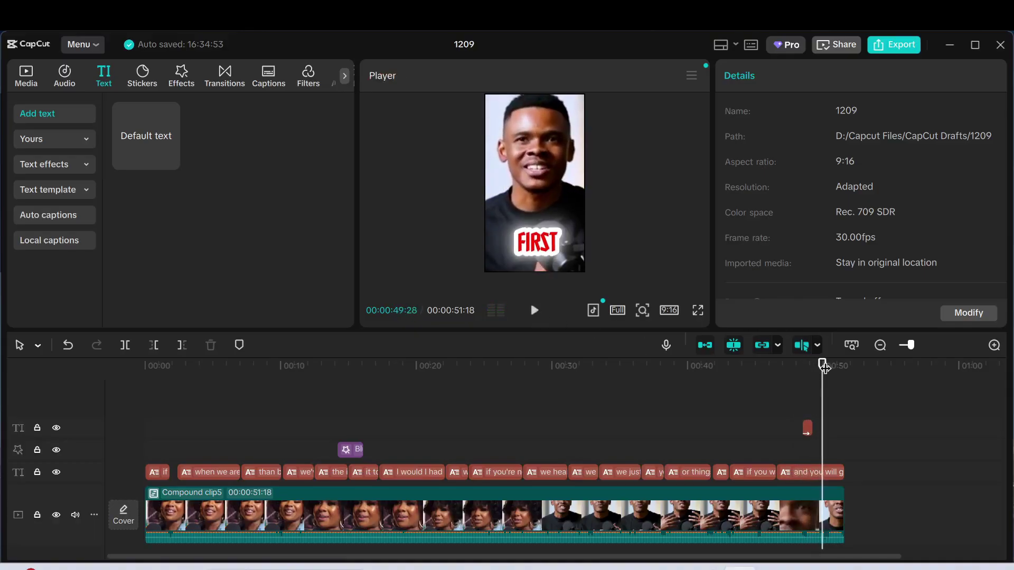
At 00:00:48:27, break the "100% Bonus" text into two lines and enlarge it to span most of the frame's width.
{"action": "left_click", "coordinate": [809, 427]}
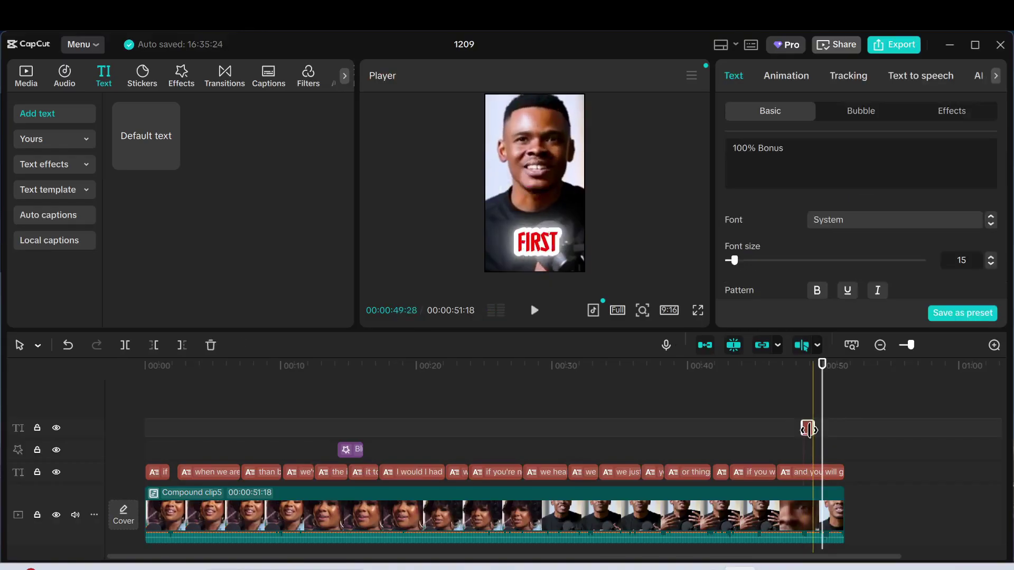
{"action": "left_click", "coordinate": [803, 405]}
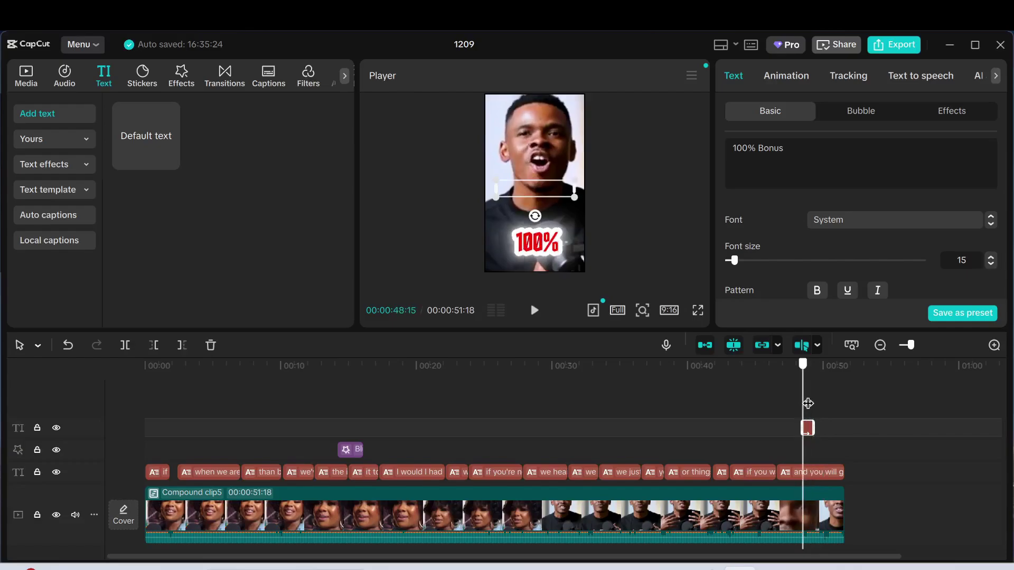
{"action": "left_click", "coordinate": [809, 402]}
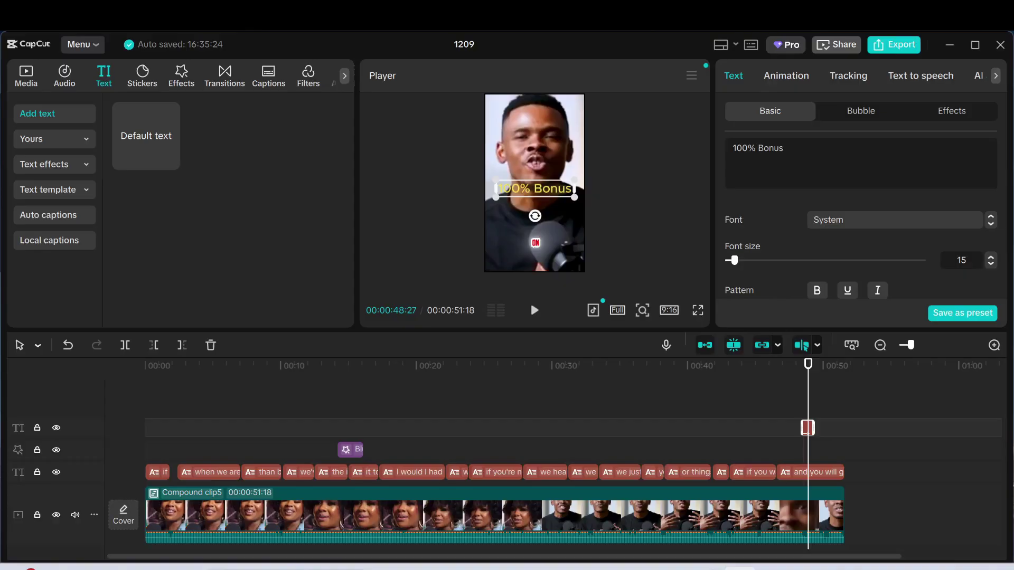
{"action": "key", "text": "Return"}
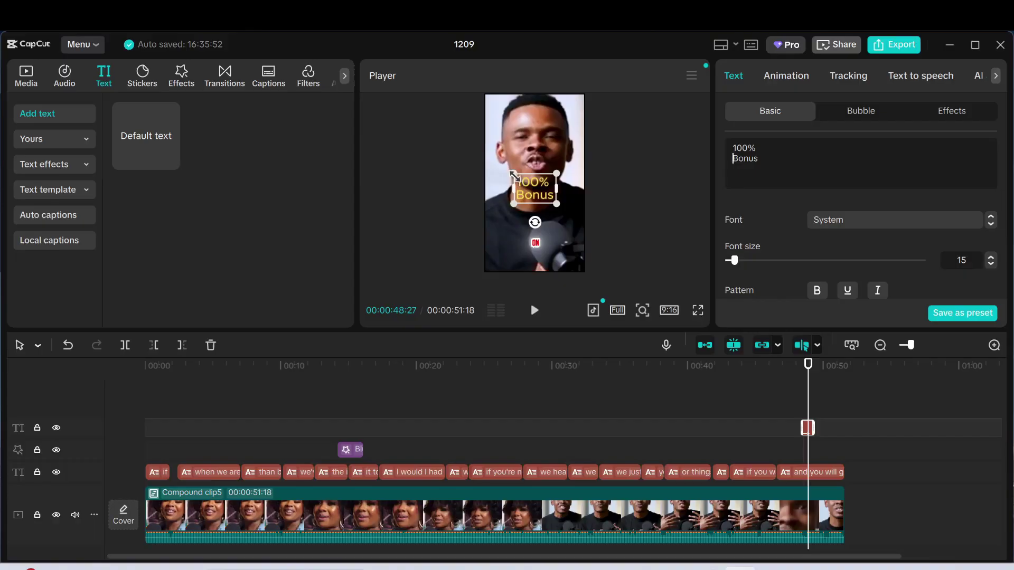
{"action": "left_click_drag", "start_coordinate": [514, 173], "coordinate": [490, 142]}
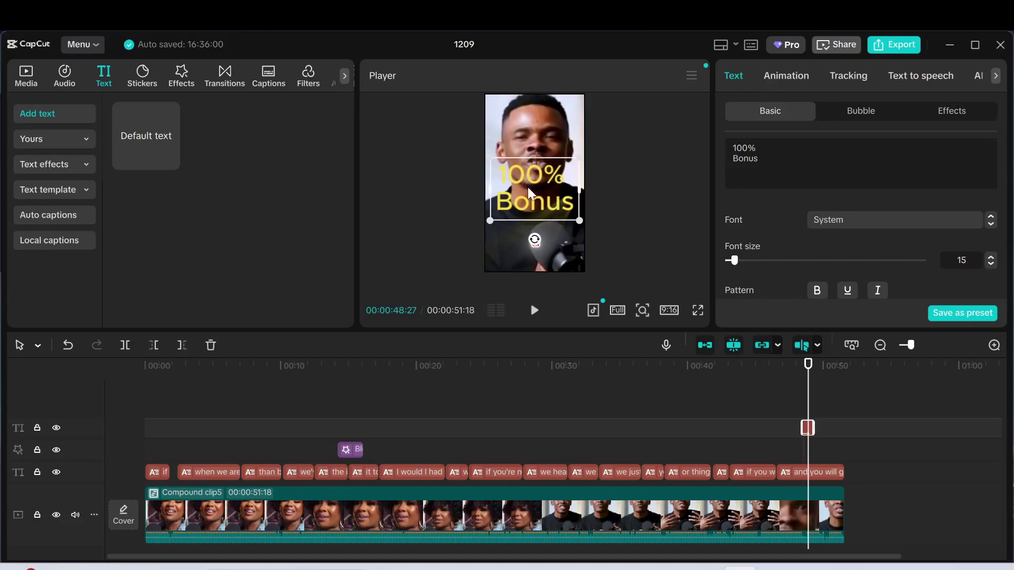
{"action": "left_click", "coordinate": [530, 168]}
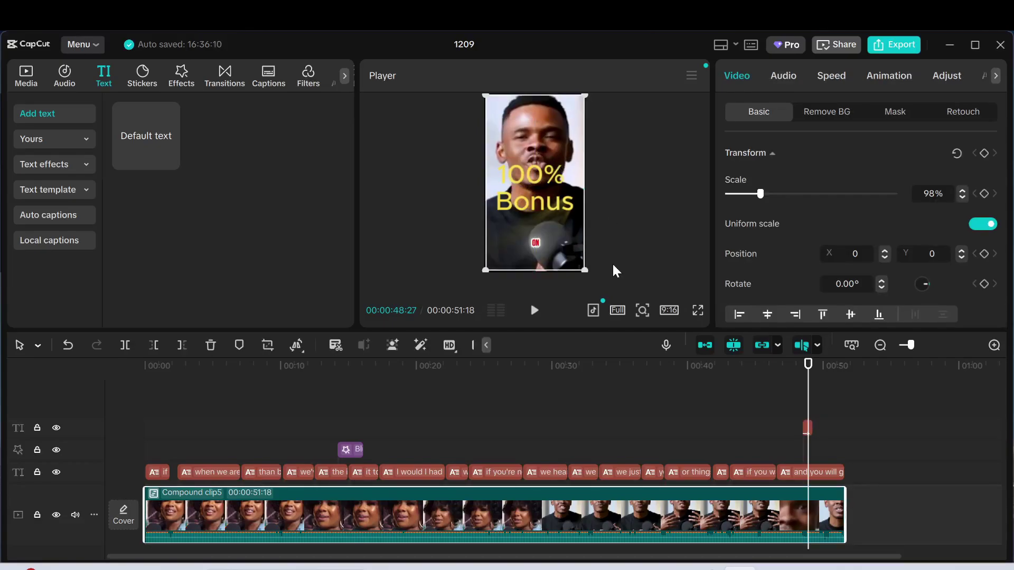
Play the two-line "100% Bonus" text animation from 00:00:47:25 to just past the clip.
{"action": "left_click_drag", "start_coordinate": [807, 406], "coordinate": [793, 403]}
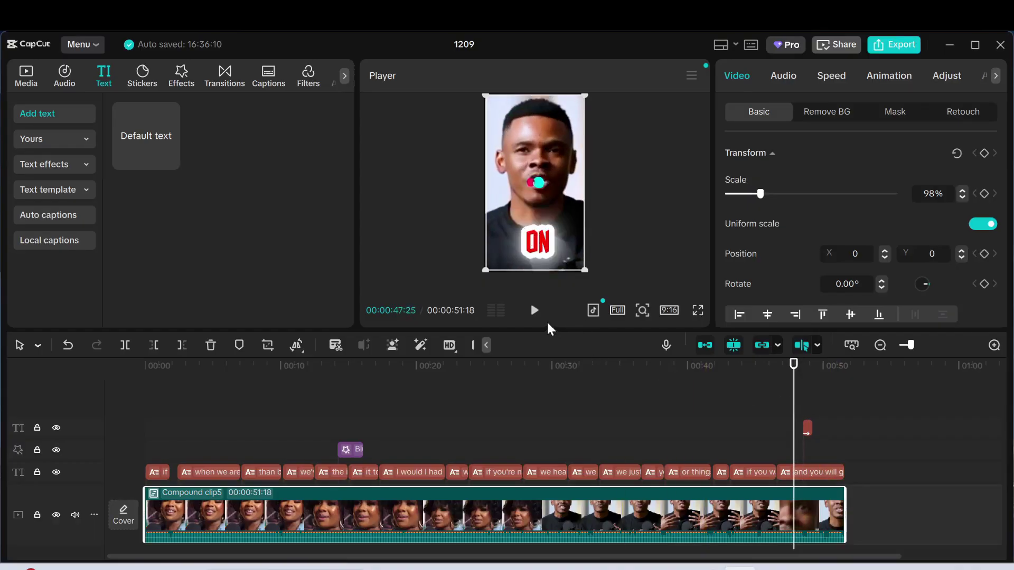
{"action": "left_click", "coordinate": [534, 311]}
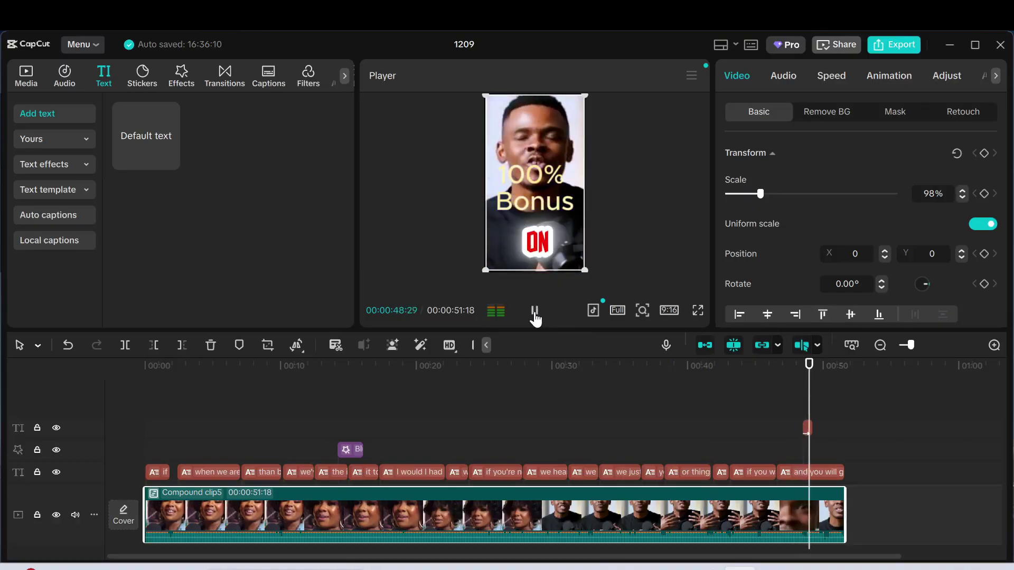
{"action": "left_click", "coordinate": [534, 312]}
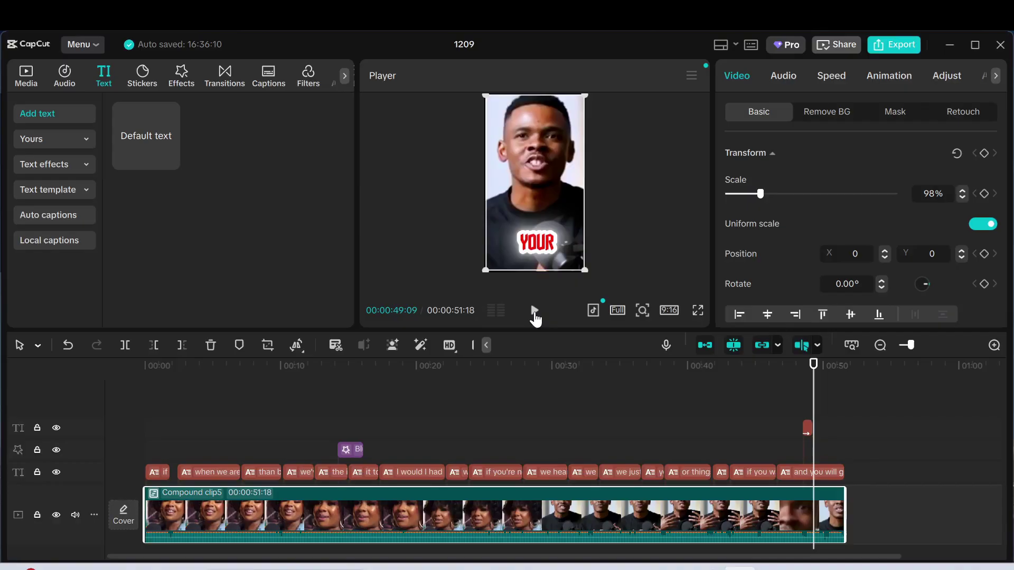
At 00:00:48:20, shrink the "100% Bonus" text to about three quarters of the frame's width, keeping it above the caption.
{"action": "left_click", "coordinate": [808, 427]}
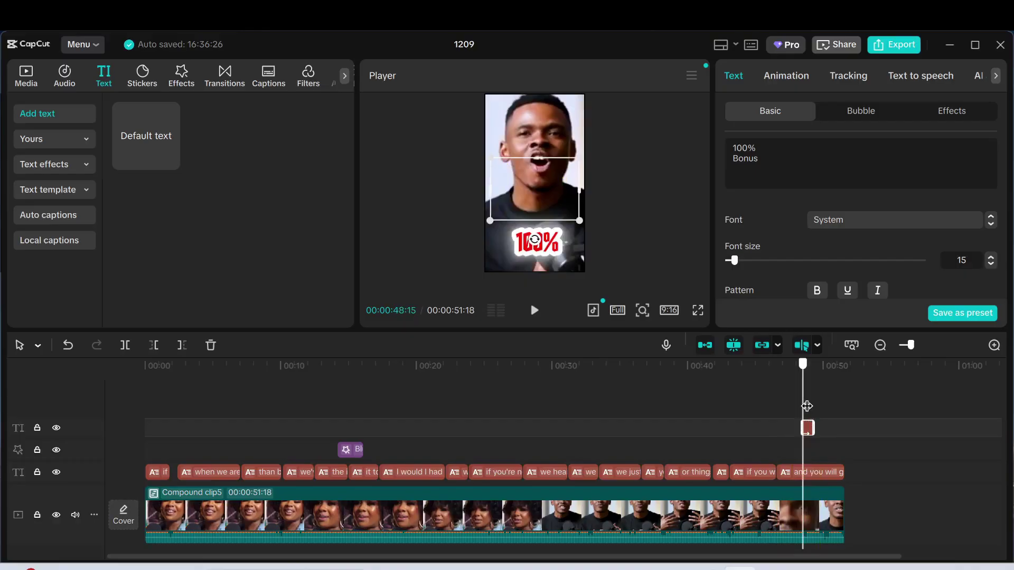
{"action": "key", "text": "Left"}
{"action": "left_click", "coordinate": [806, 401]}
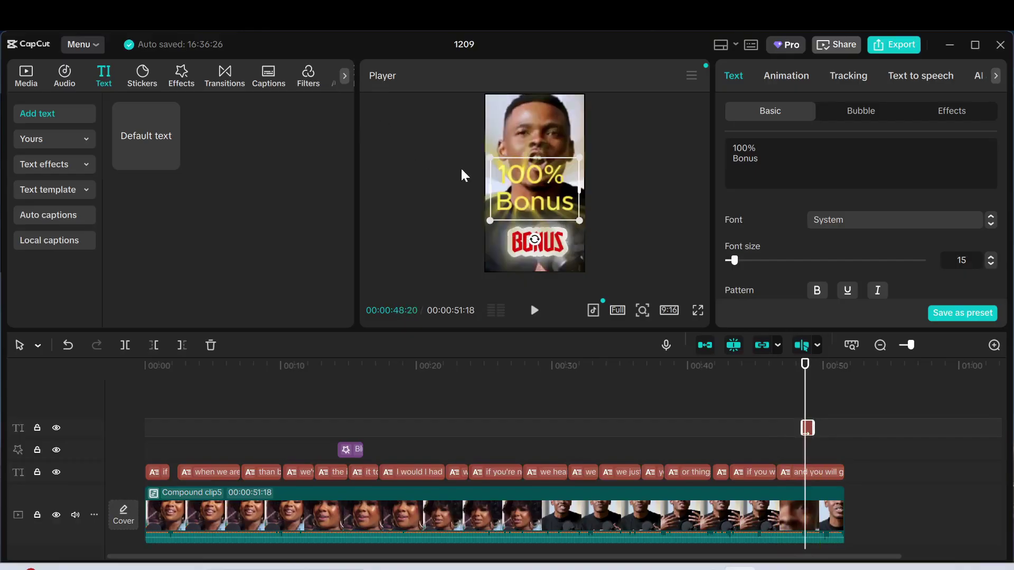
{"action": "left_click_drag", "start_coordinate": [493, 159], "coordinate": [527, 191]}
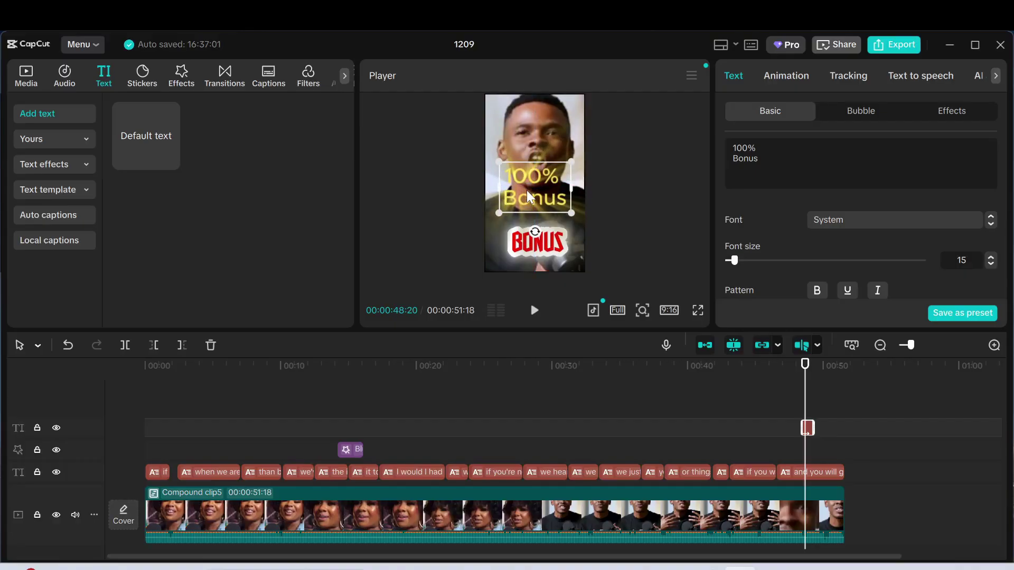